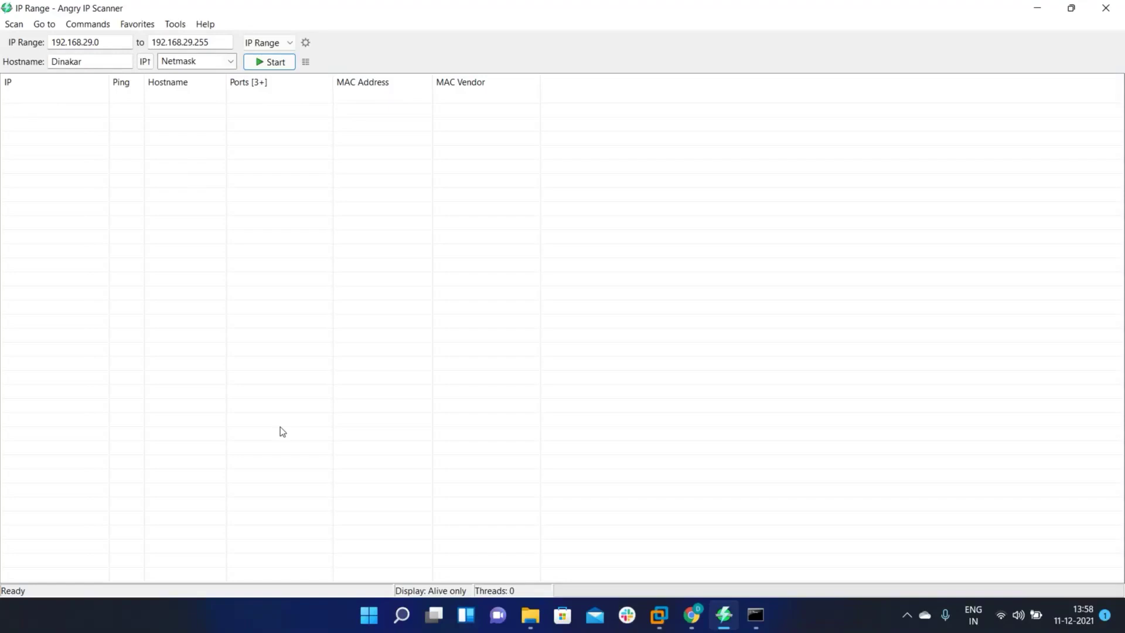
Switch to the Command Prompt, run ipconfig, and highlight the Wi-Fi adapter's IPv4 address and subnet mask
key("super")
left_click(732, 614)
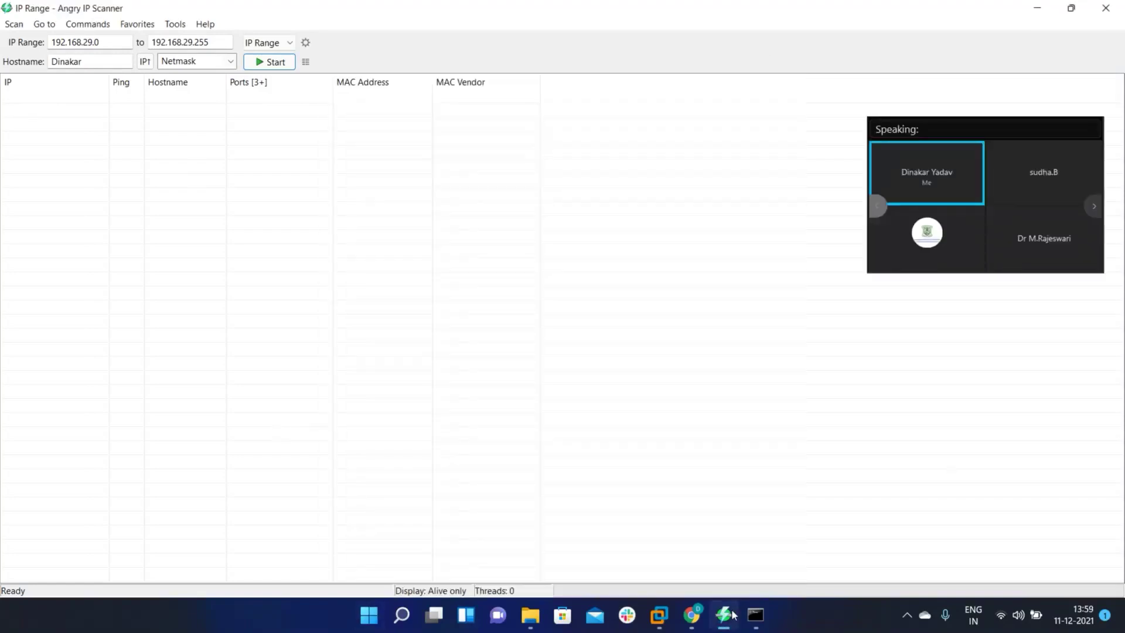
left_click(756, 614)
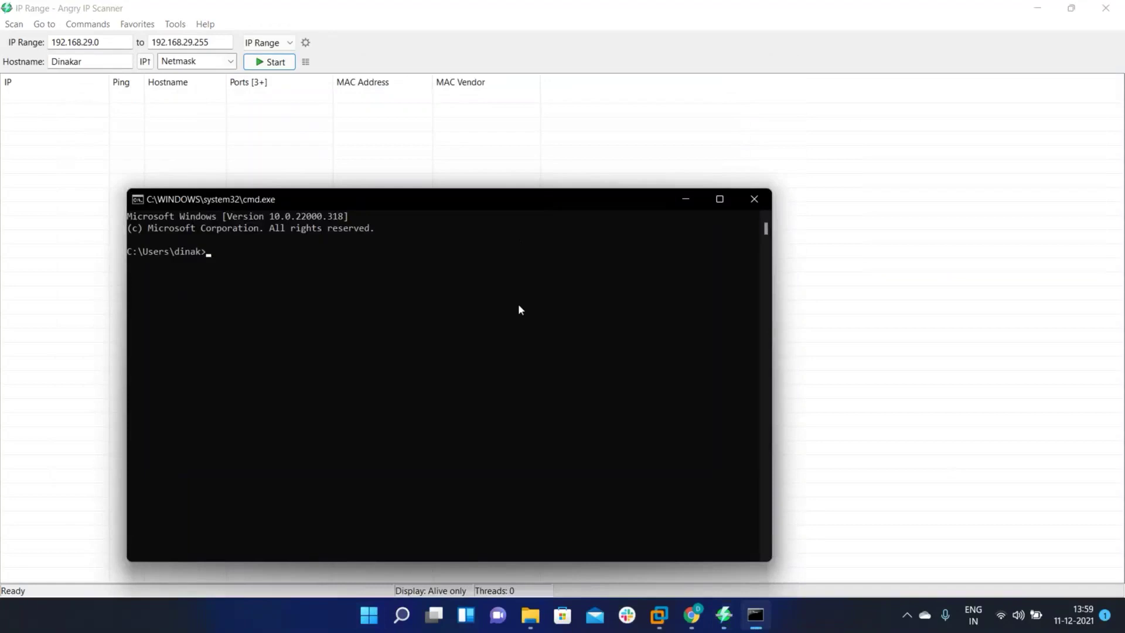
type("ipconfig")
key("Return")
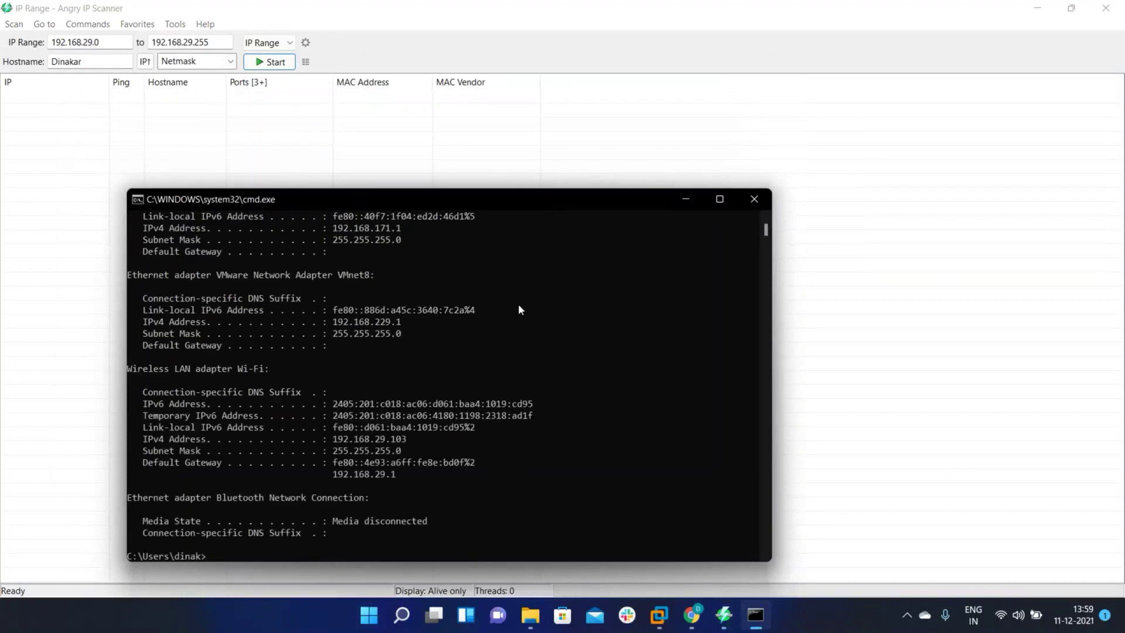
left_click_drag(324, 436, 405, 451)
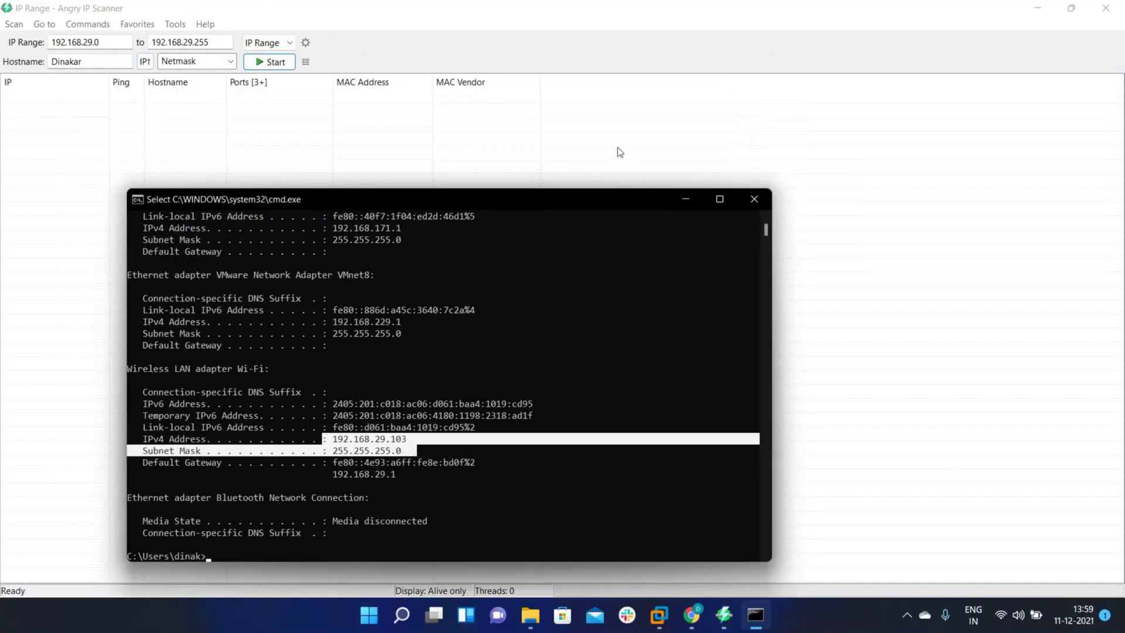
left_click(678, 200)
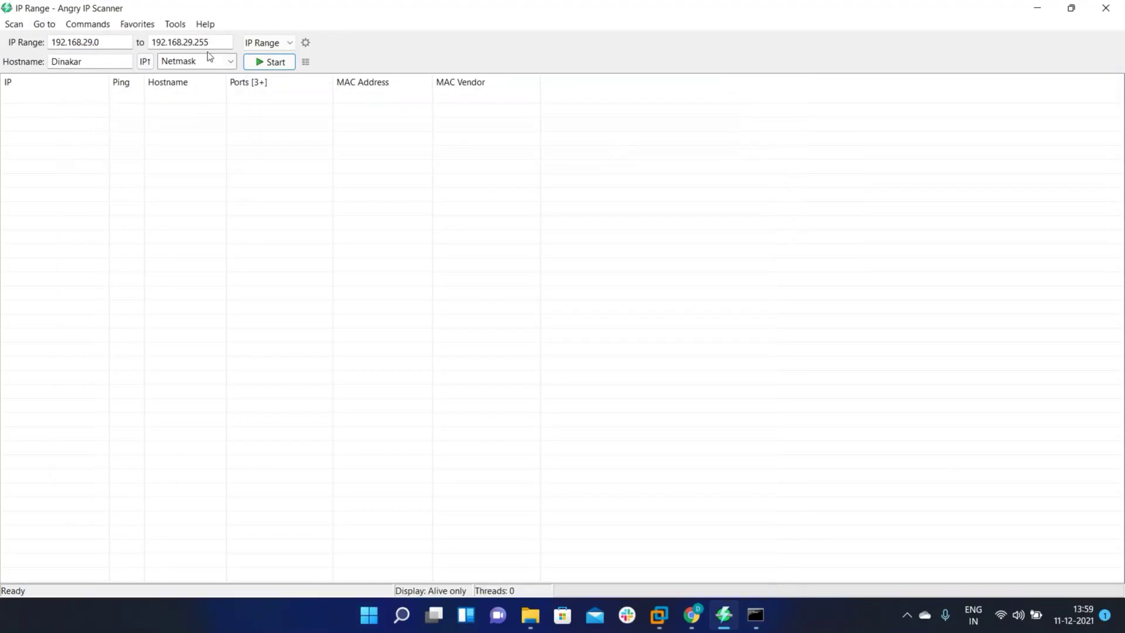
Try scanning the range 192.168.29.0 to 192.168.29.255, and repeat the scan with the /24 netmask
left_click(286, 69)
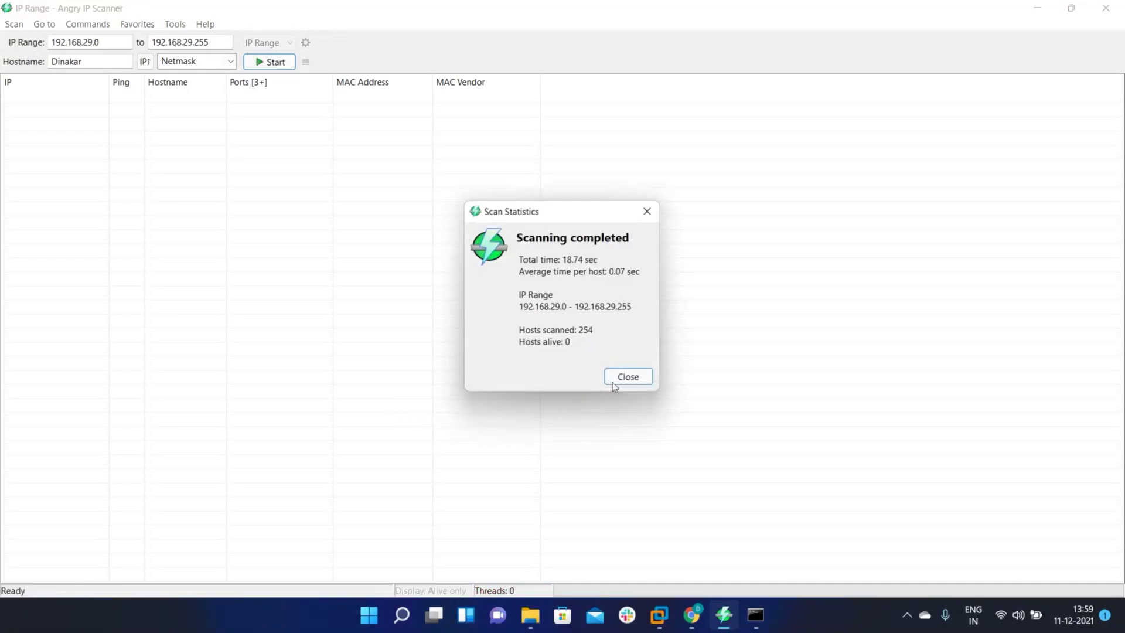
left_click(639, 377)
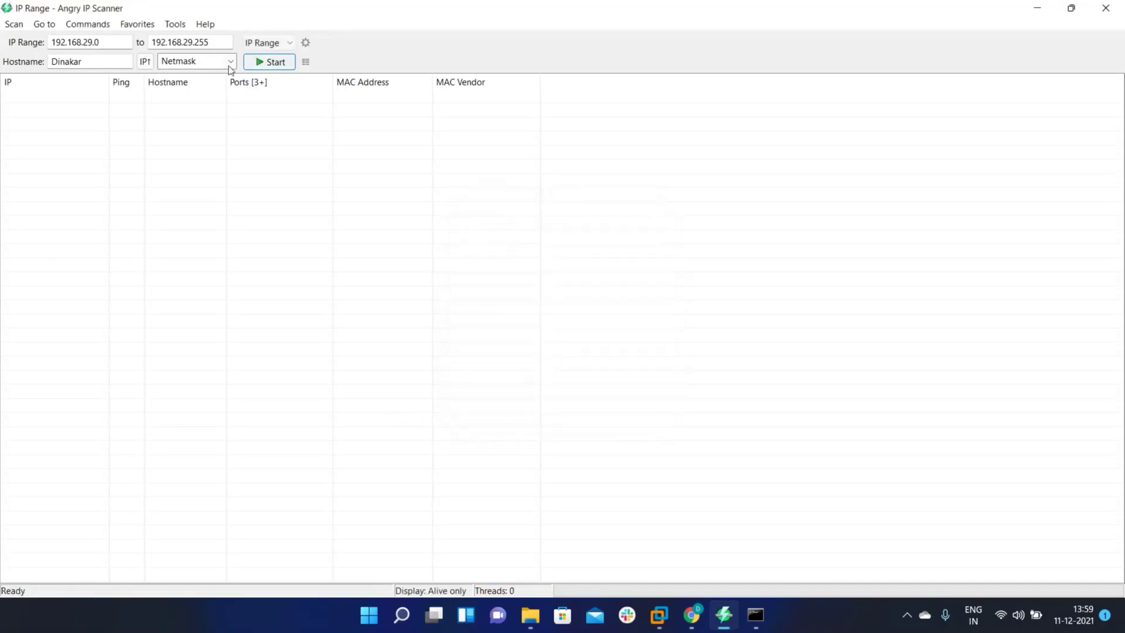
left_click(230, 62)
left_click(220, 89)
left_click(261, 67)
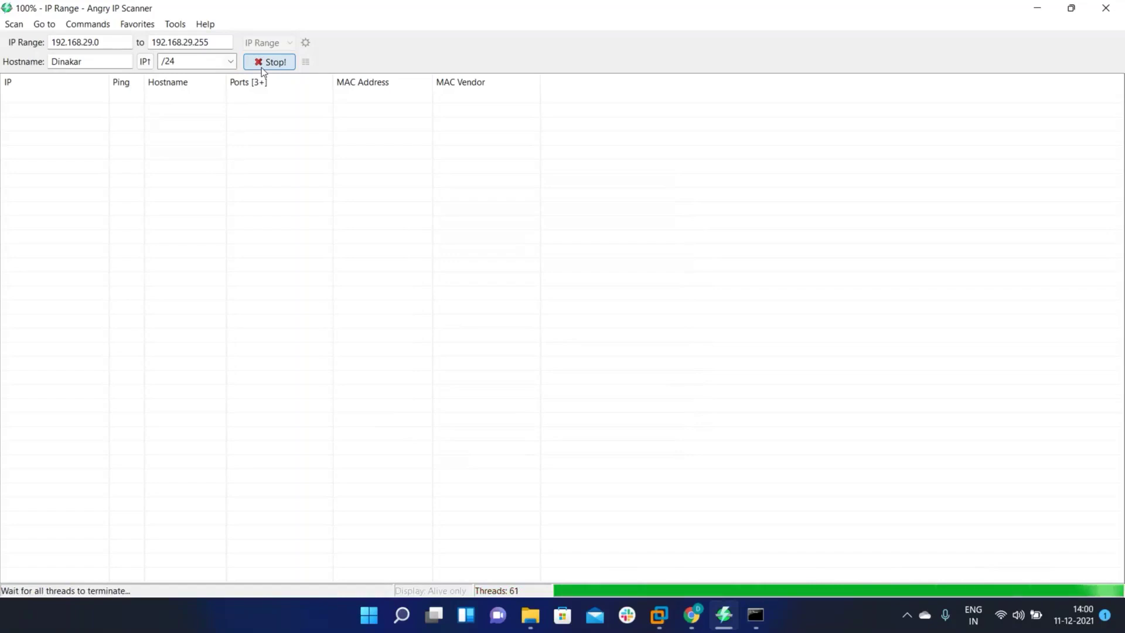
left_click(748, 620)
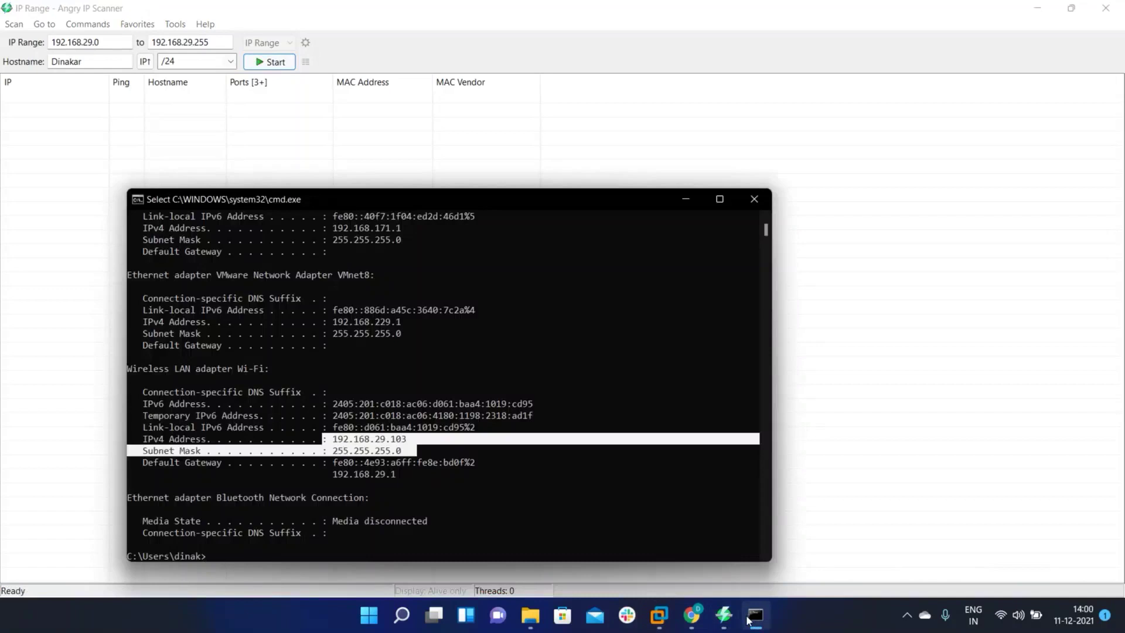
left_click(749, 619)
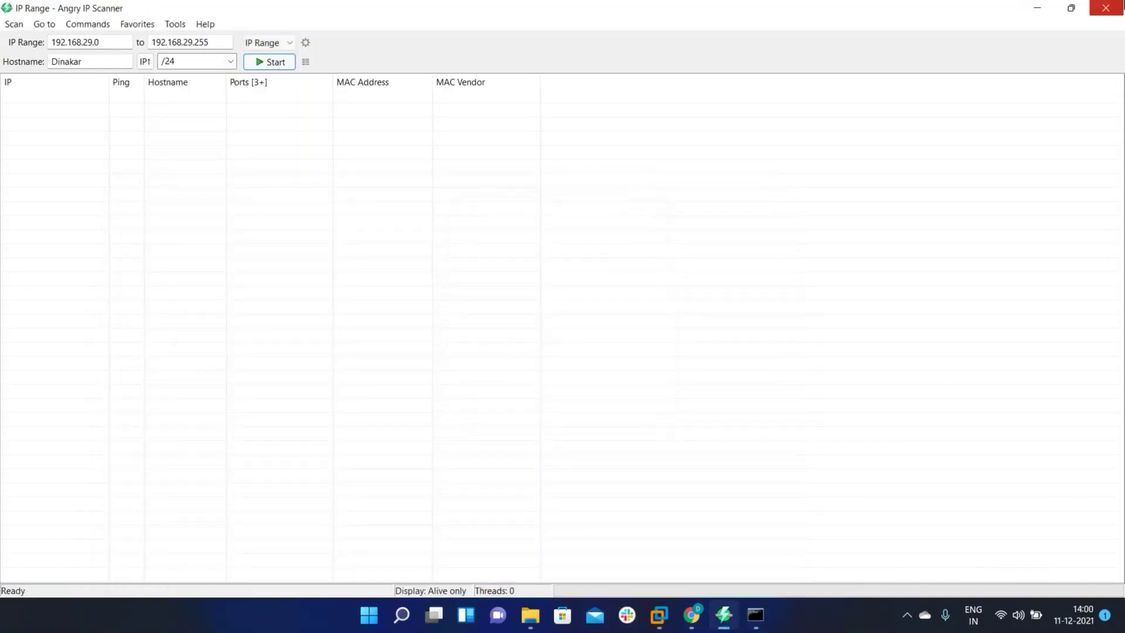
Close Angry IP Scanner and relaunch it as administrator
left_click(1071, 8)
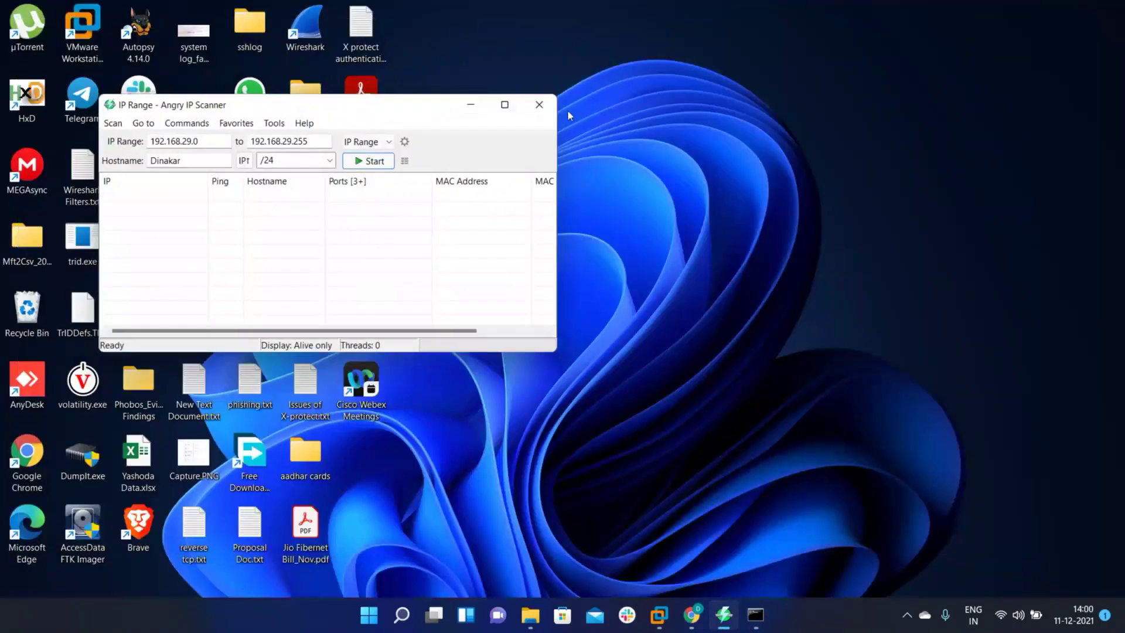
left_click(539, 105)
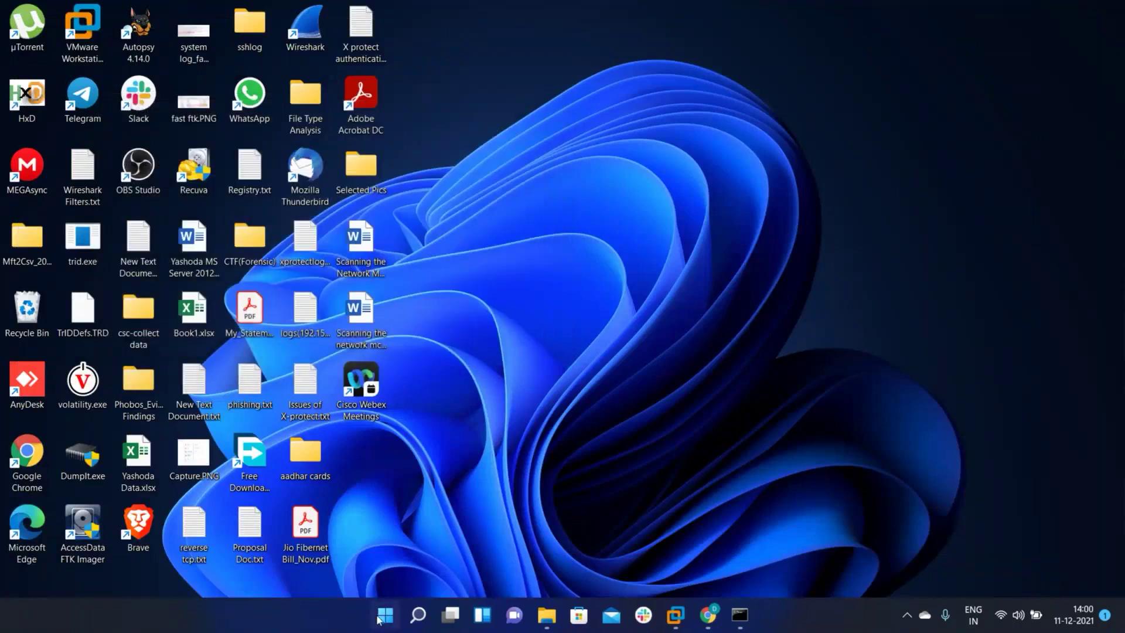
left_click(380, 617)
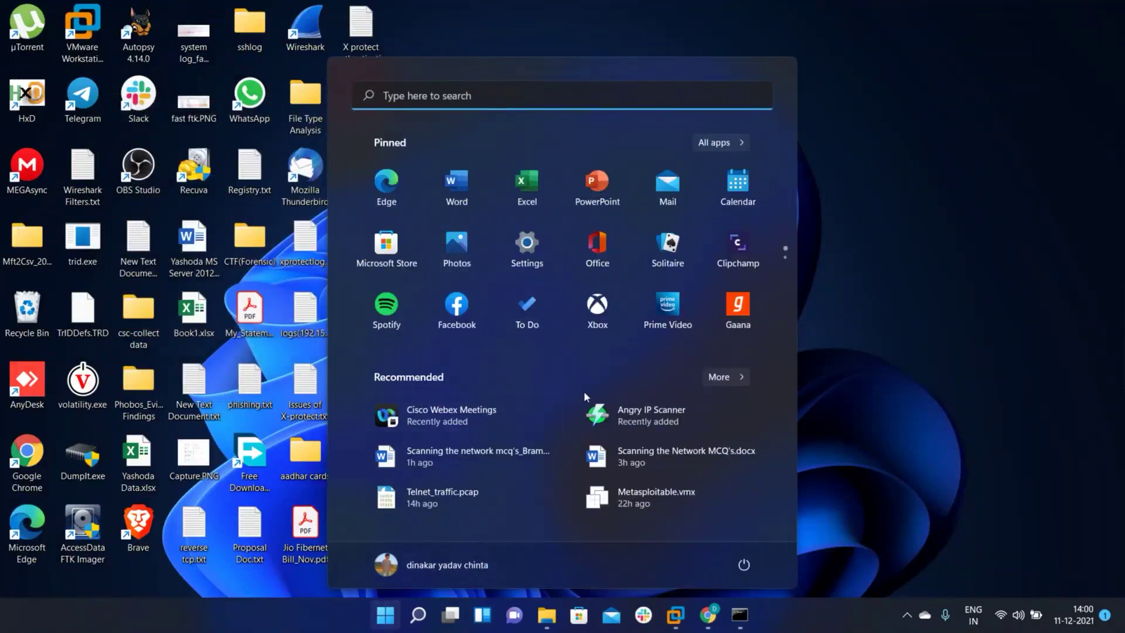
left_click(418, 615)
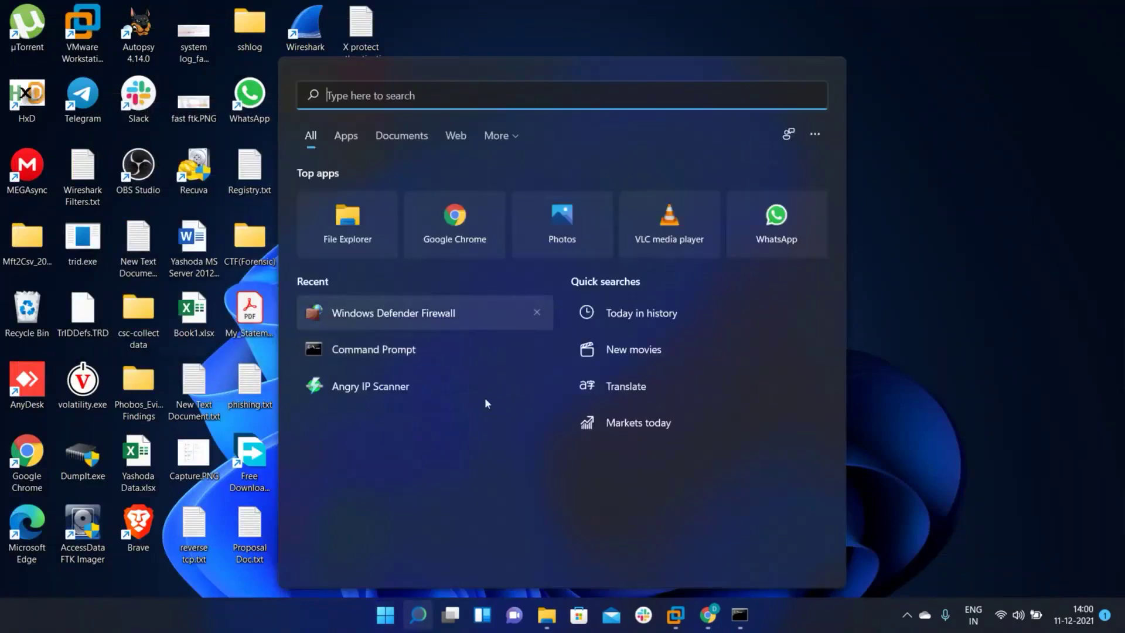
right_click(431, 397)
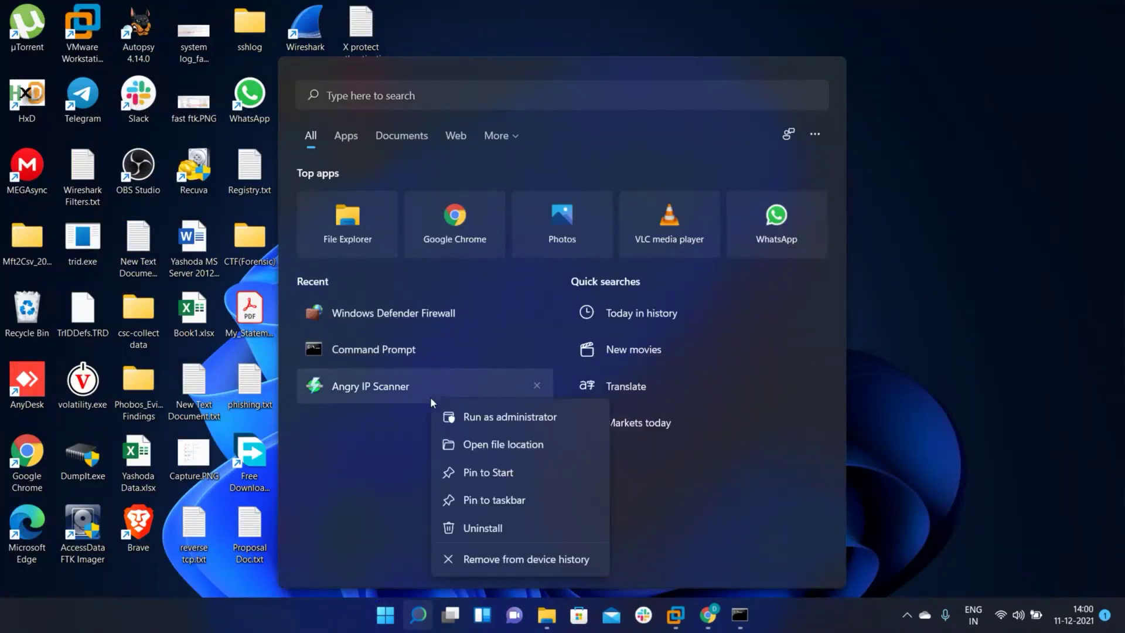
left_click(473, 417)
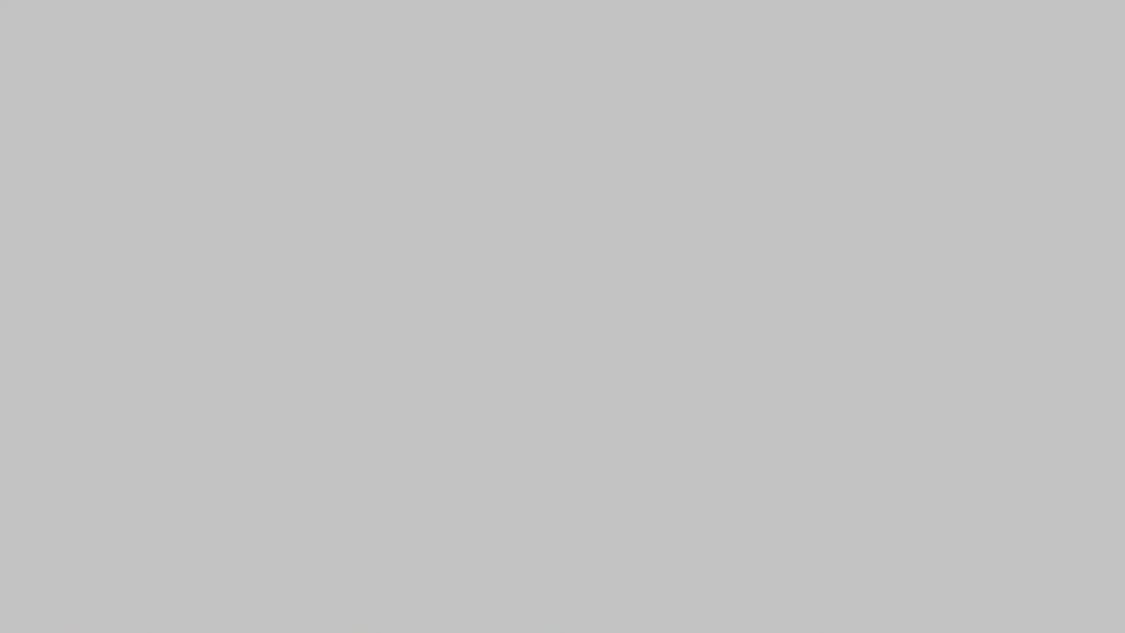
left_click(501, 421)
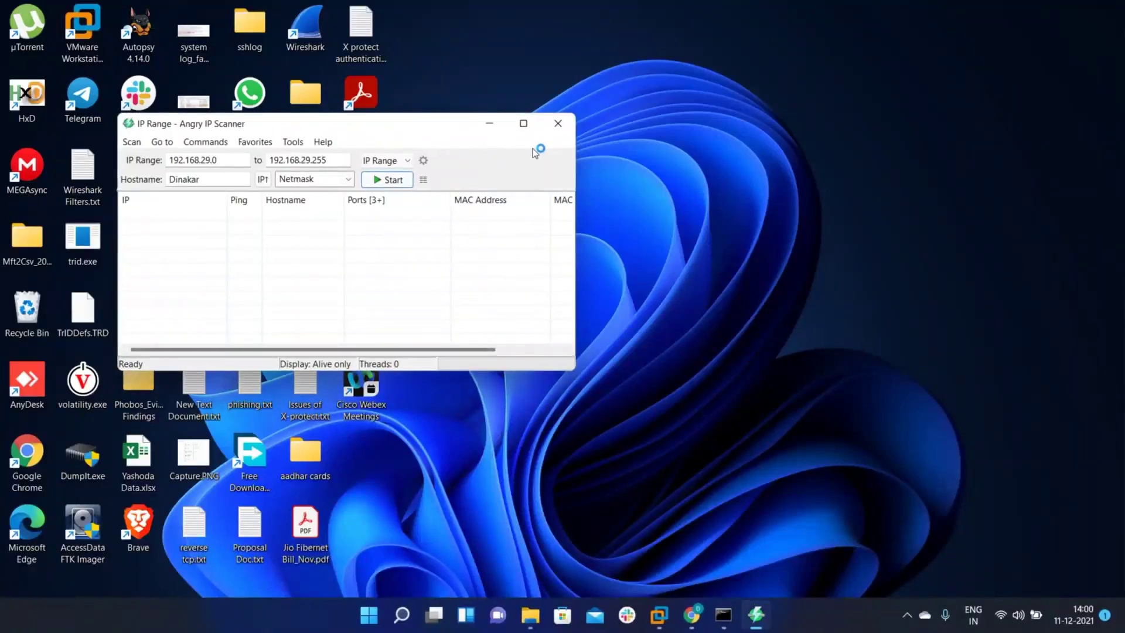
left_click(293, 141)
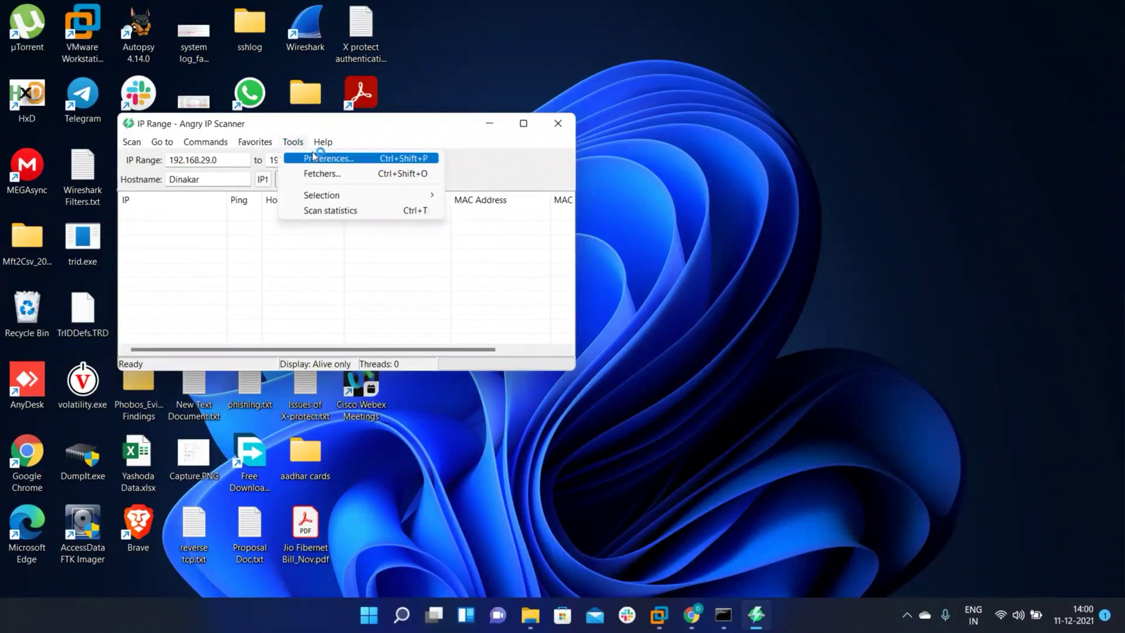
left_click(314, 156)
left_click(311, 119)
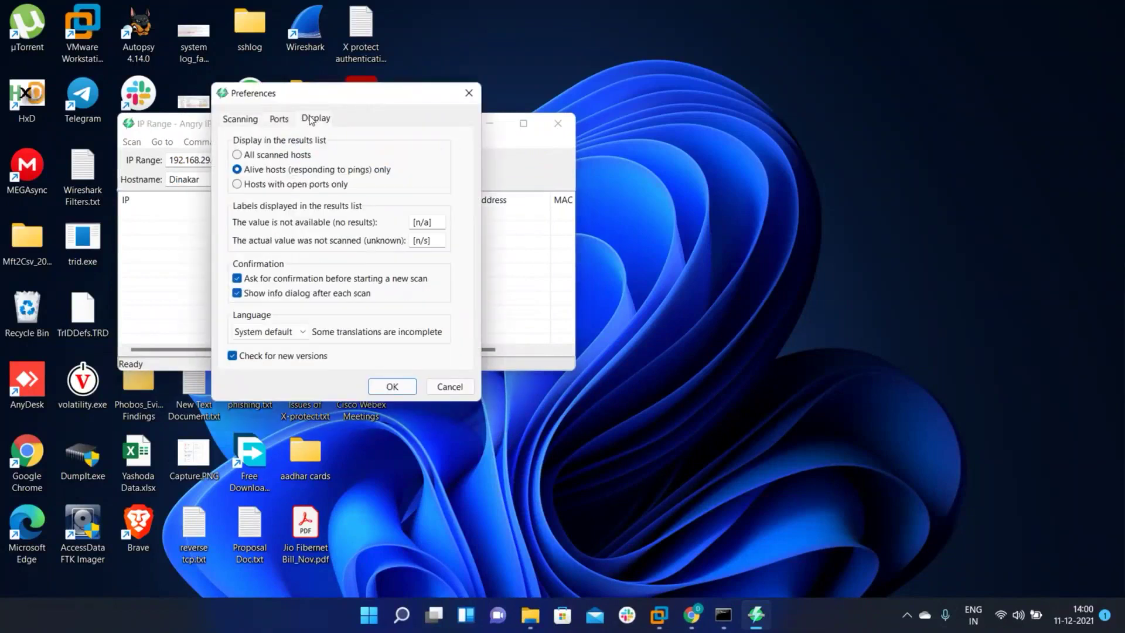
left_click(284, 155)
left_click(469, 93)
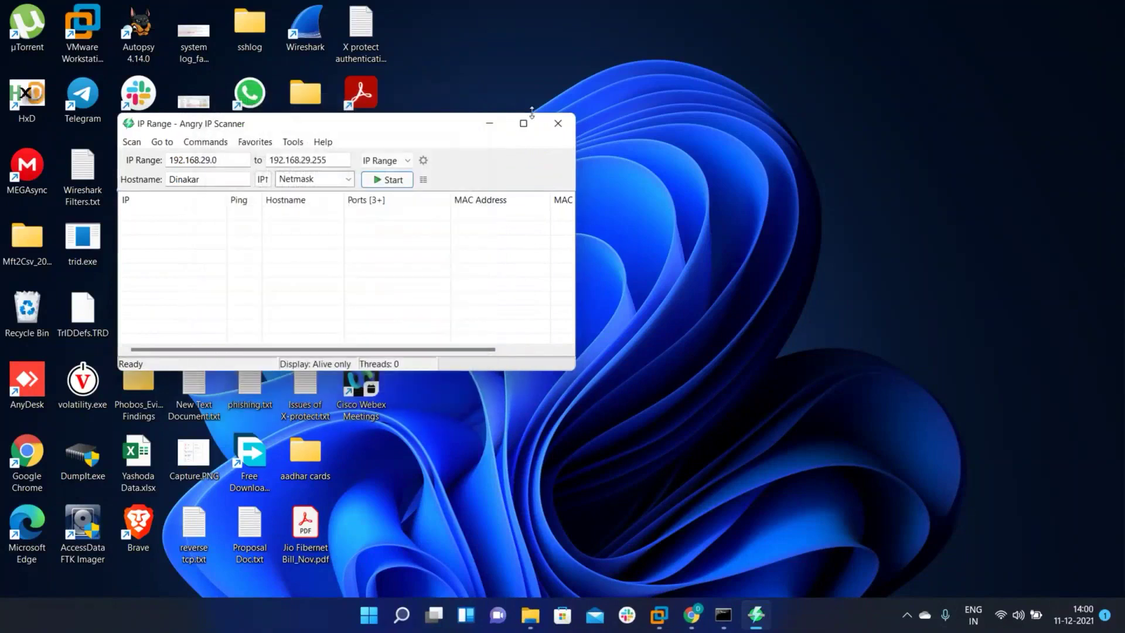
Maximize the scanner and scan the IP range 192.168.29.0 to 192.168.29.255 without choosing a netmask
left_click(532, 124)
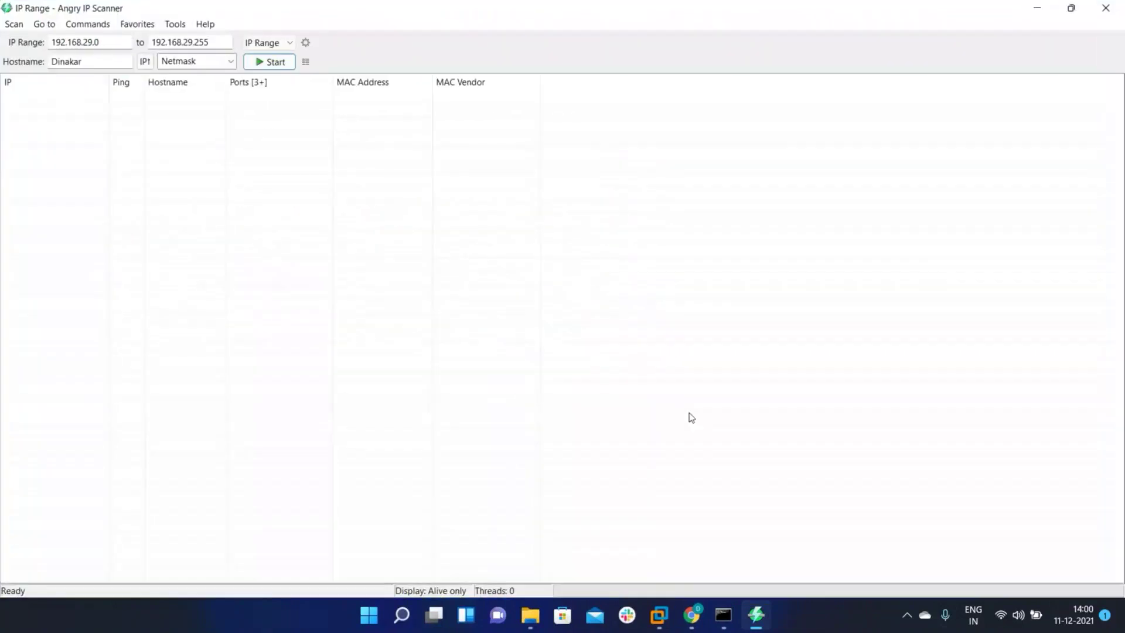
left_click(232, 62)
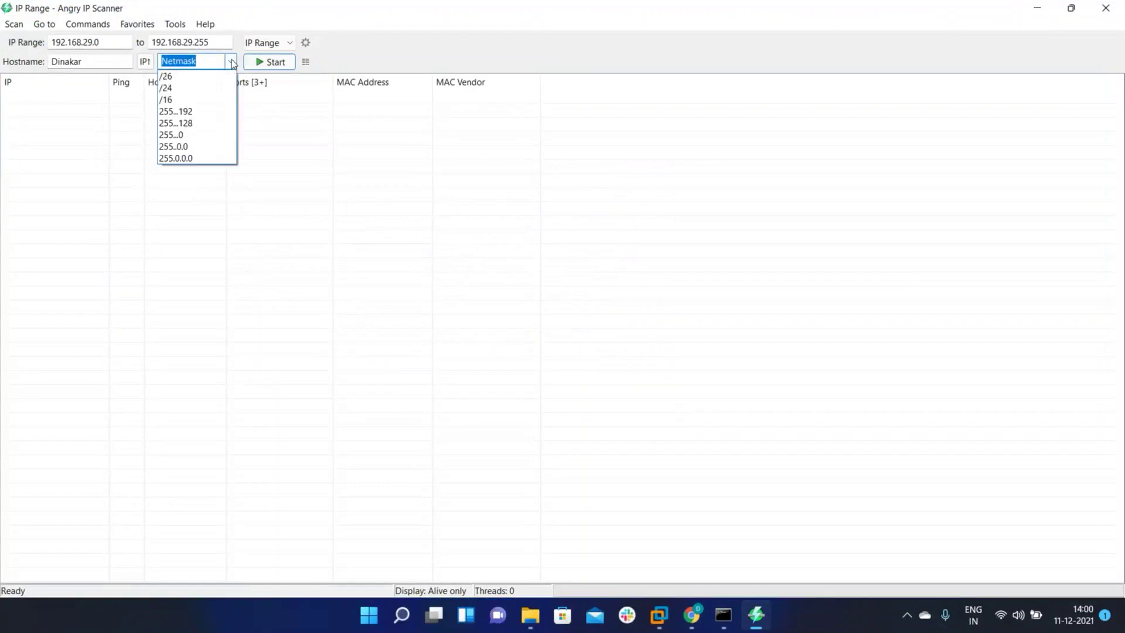
left_click(232, 62)
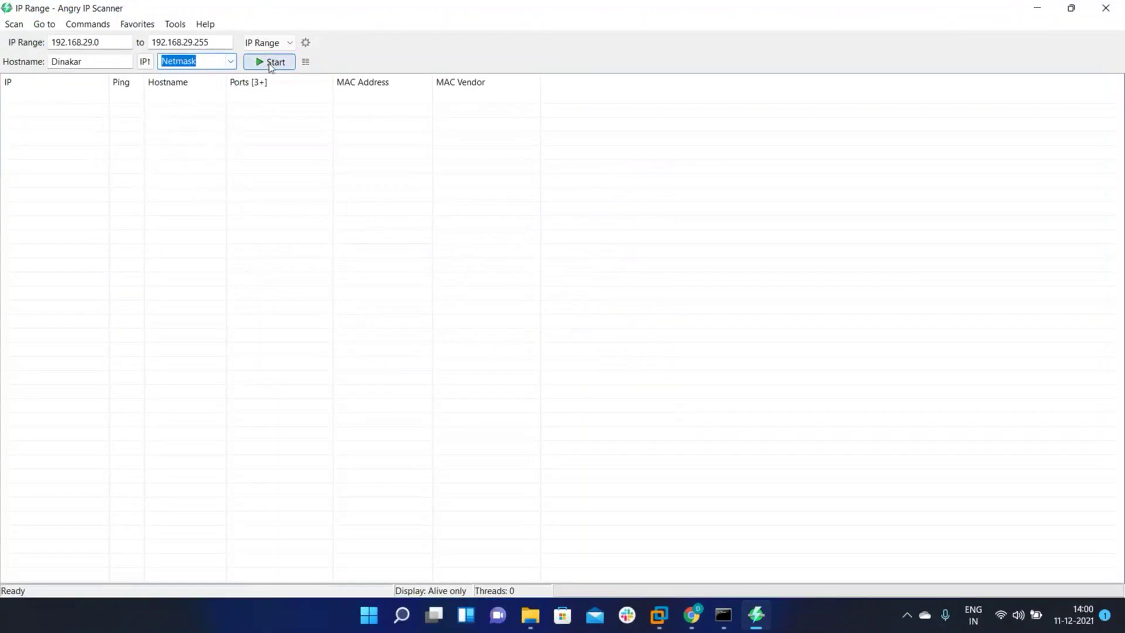
left_click(257, 61)
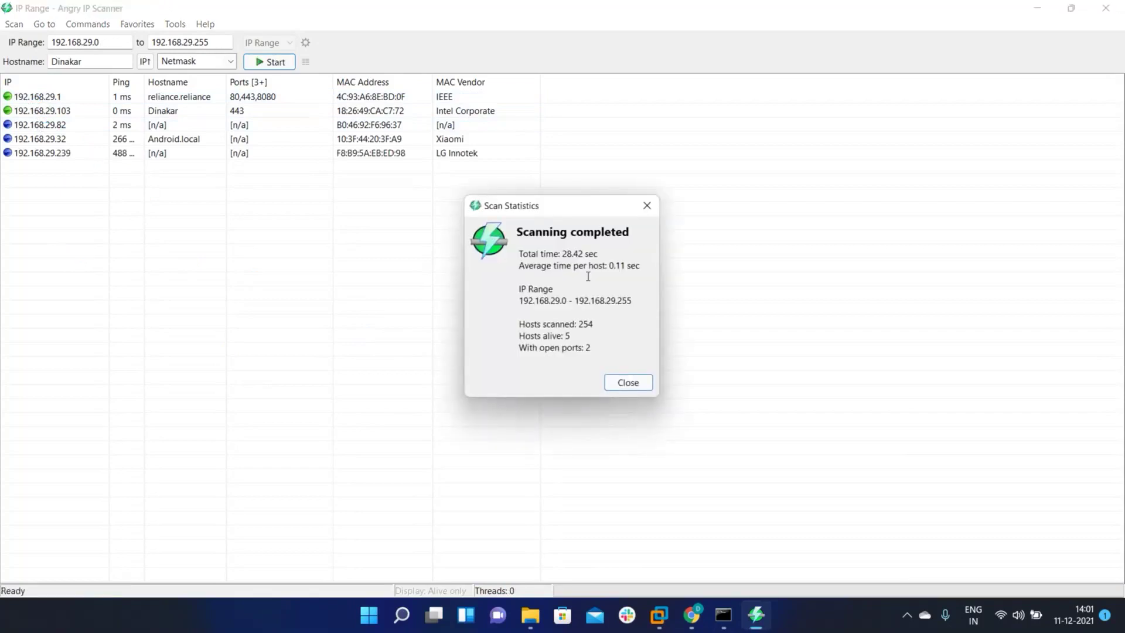
Review the scanned, alive and open-port host figures in the scan statistics, and close the summary
double_click(595, 327)
left_click(601, 327)
left_click_drag(558, 335, 582, 348)
left_click(646, 207)
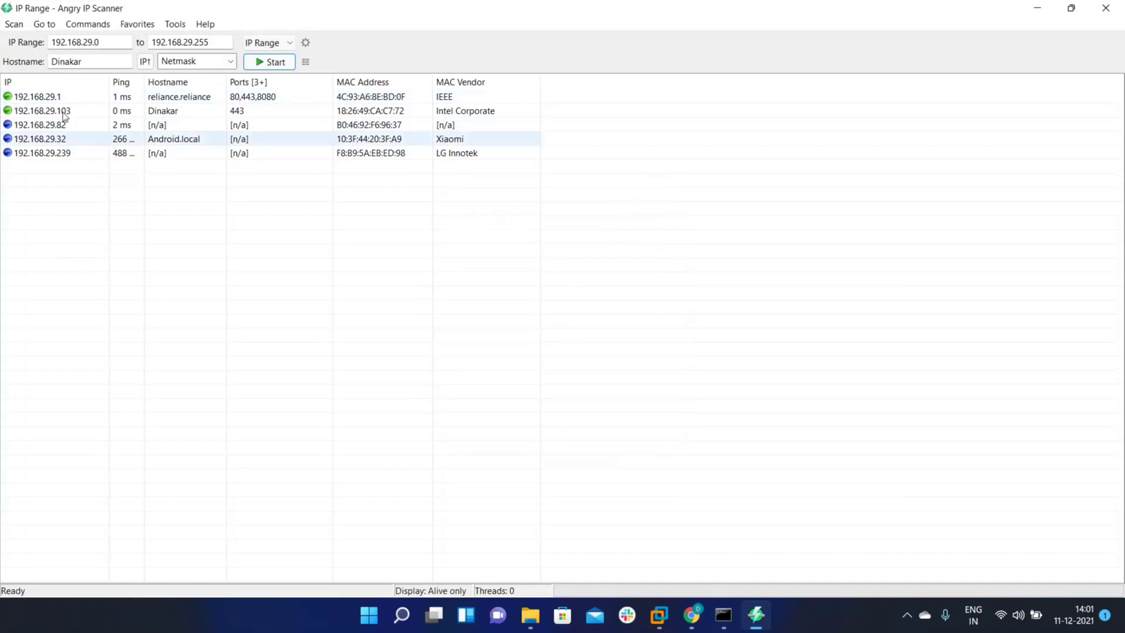
Examine the discovered hosts one by one, comparing their ping, hostname, open ports, MAC address and vendor
left_click(35, 99)
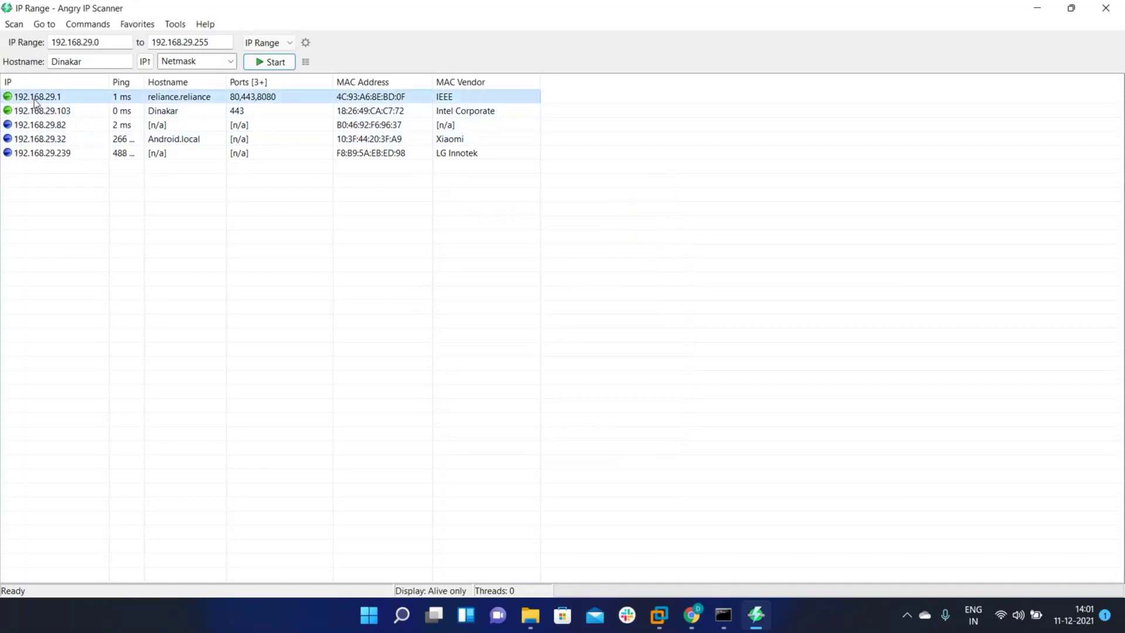
left_click(36, 125)
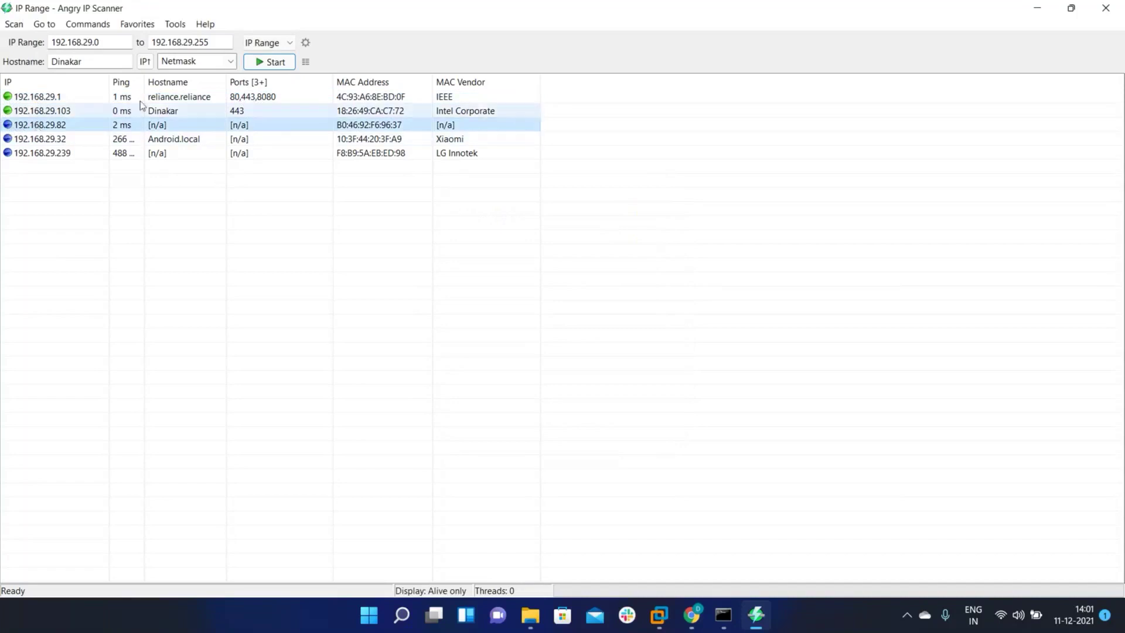
left_click(175, 99)
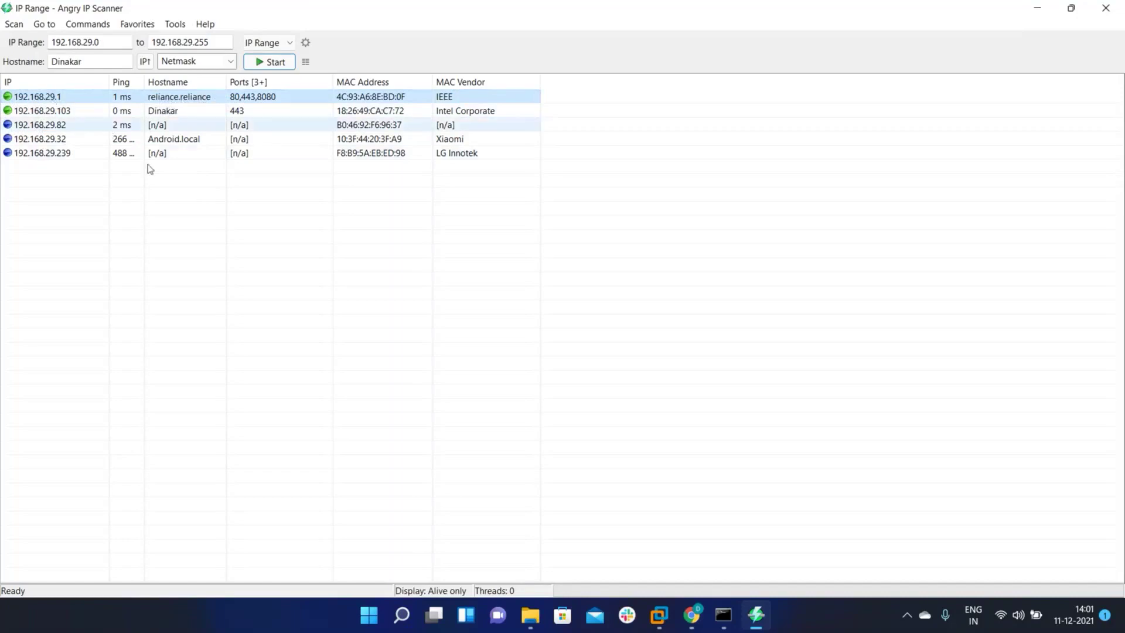
left_click(82, 113)
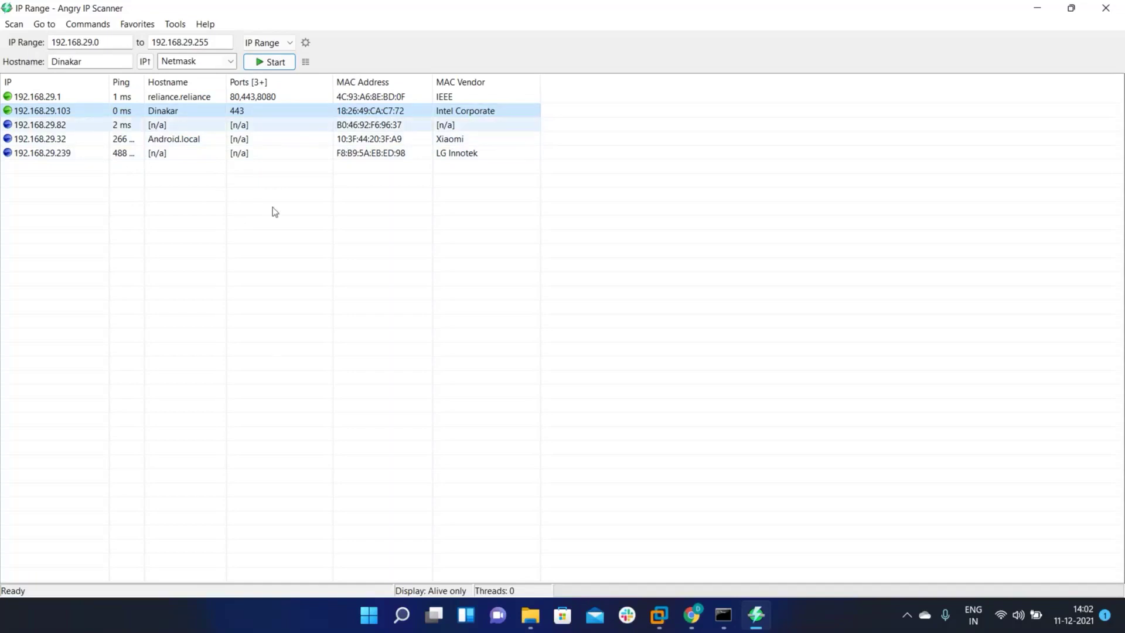
left_click(57, 141)
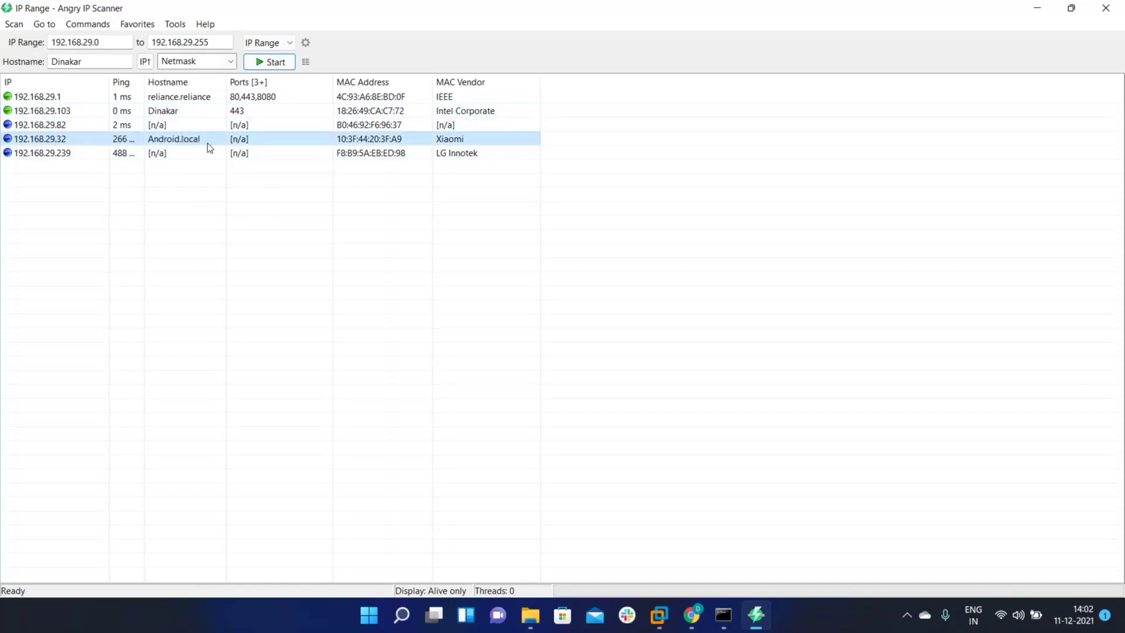
left_click(361, 154)
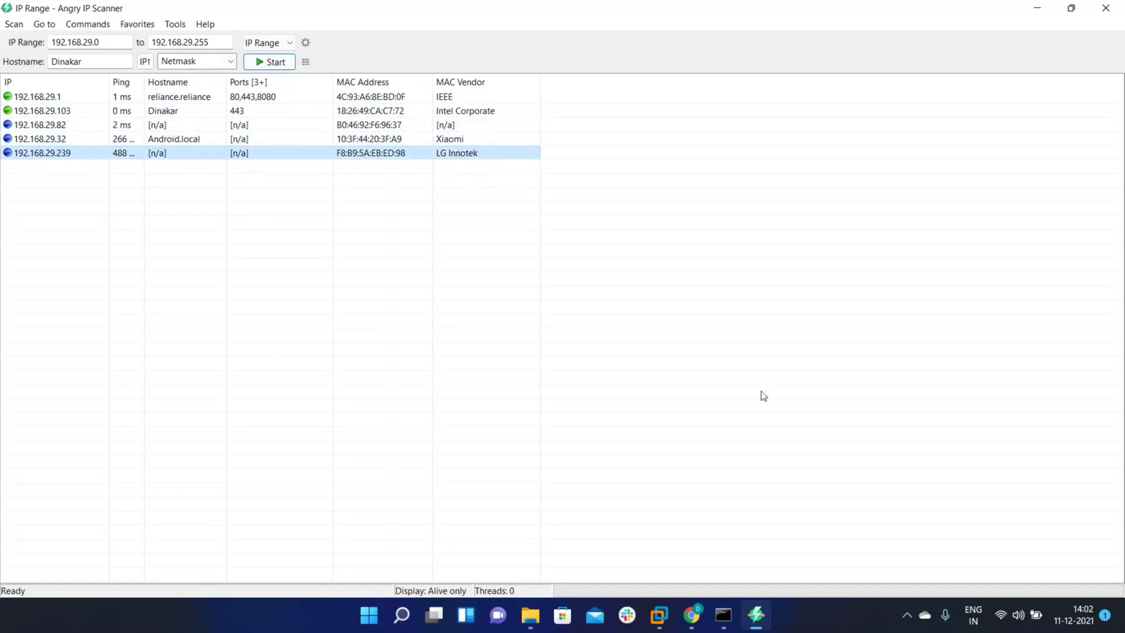
Switch to Chrome and open shodan.io in a new tab
left_click(690, 616)
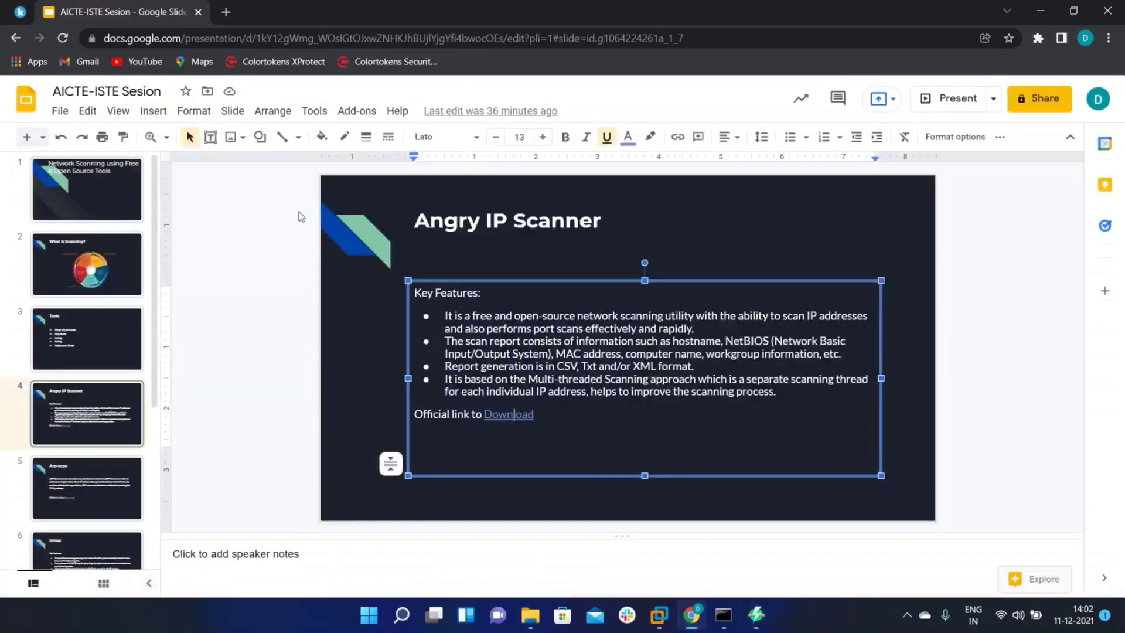
left_click(261, 224)
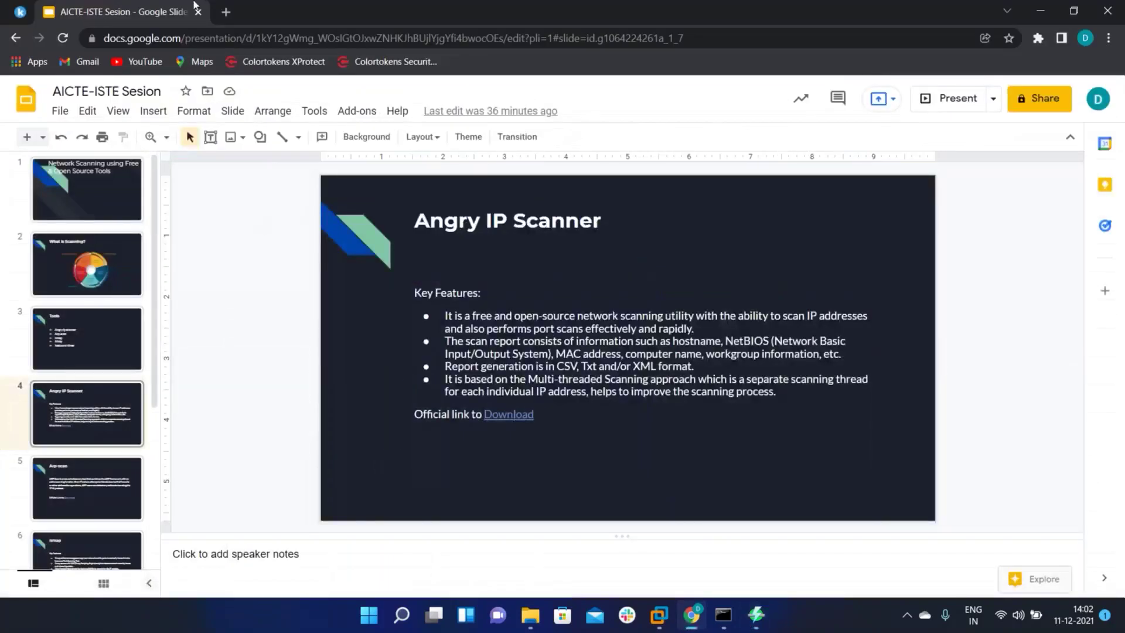
left_click(225, 13)
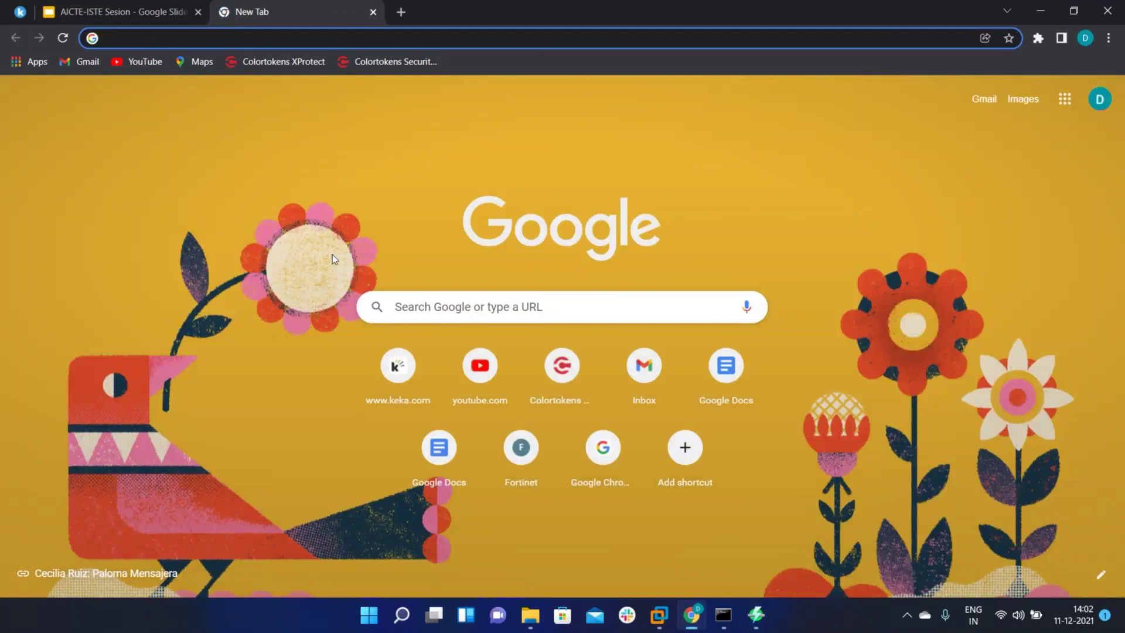
type("shodan.io")
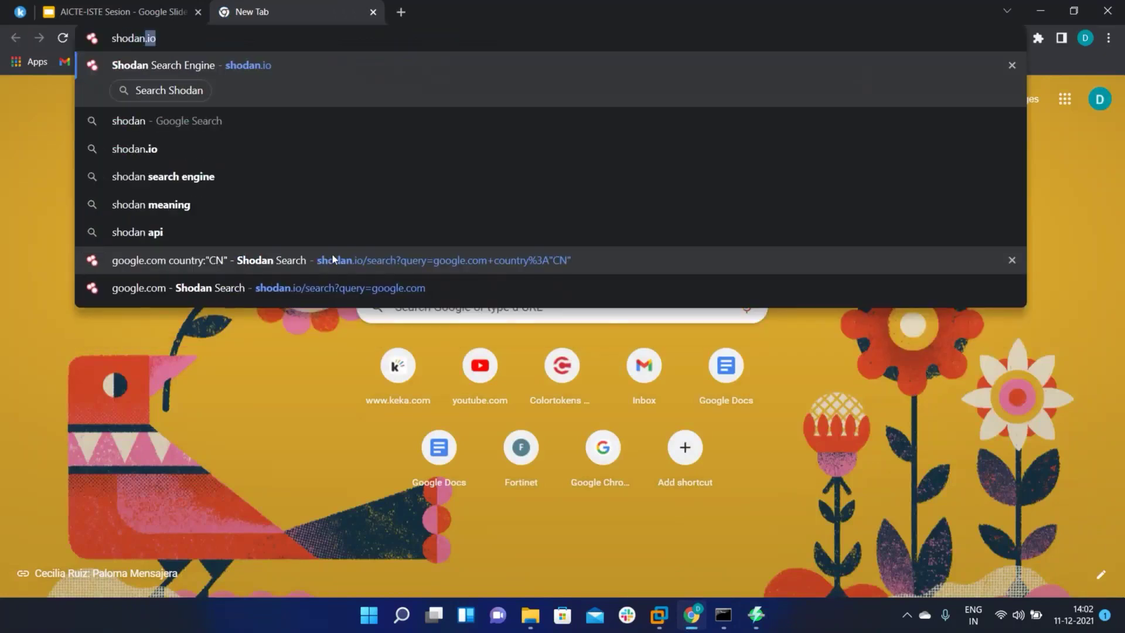
key("Return")
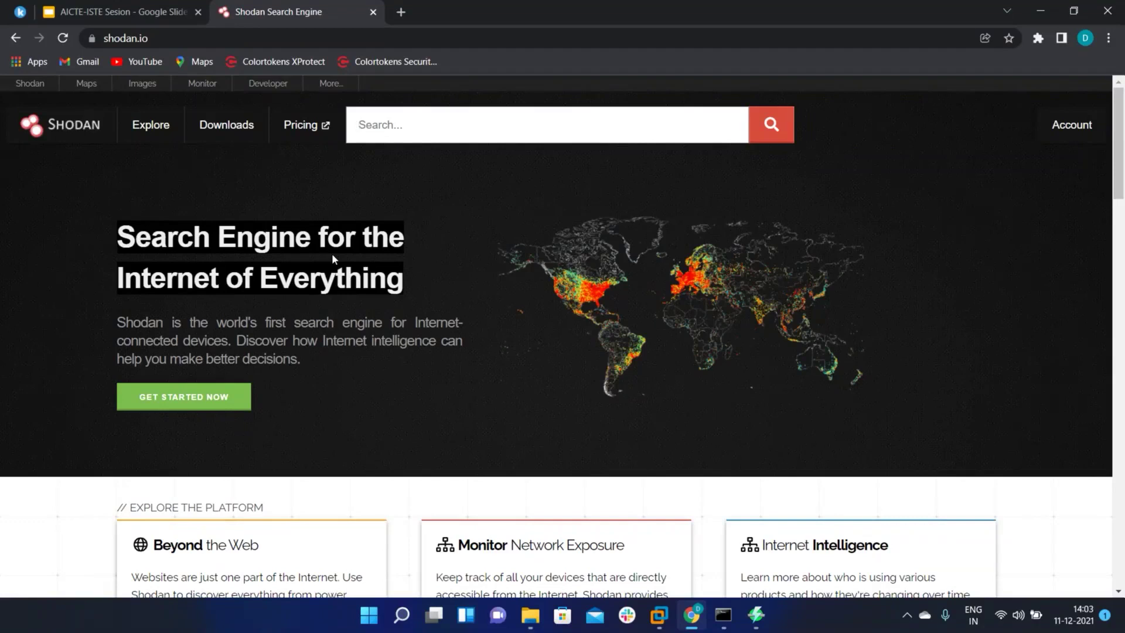
Search Shodan for google.com
type("google")
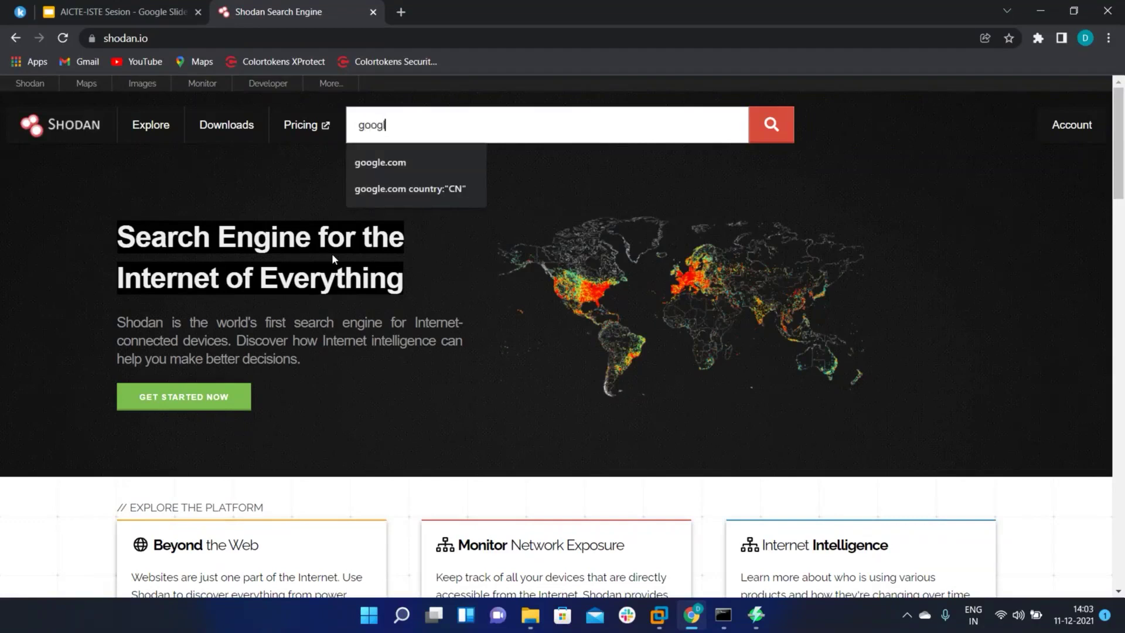
key("Down")
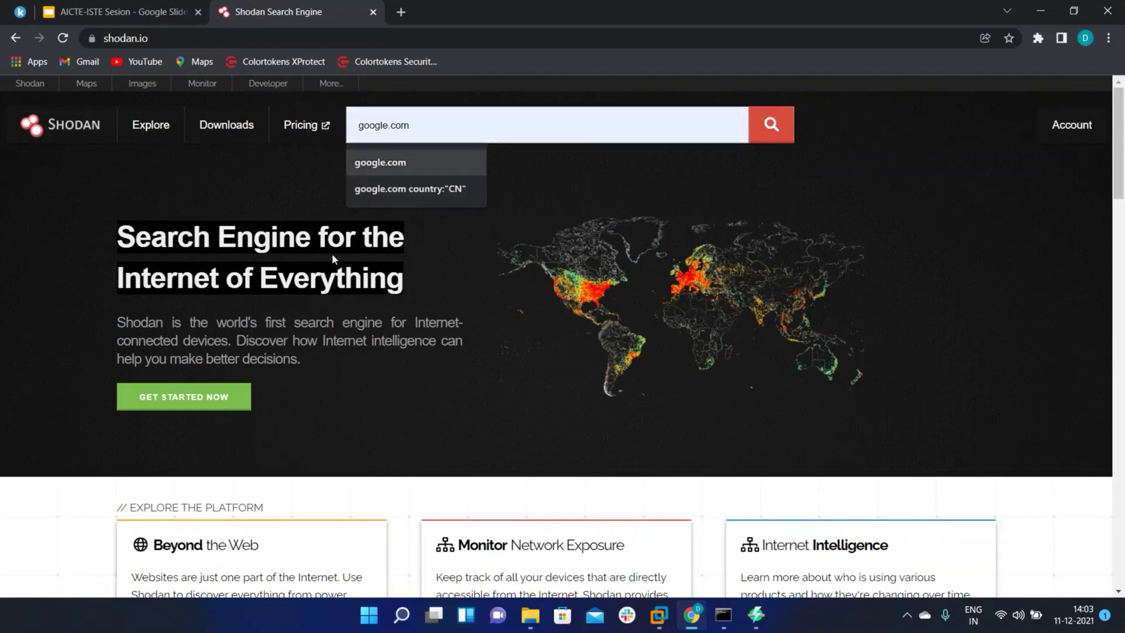
key("Return")
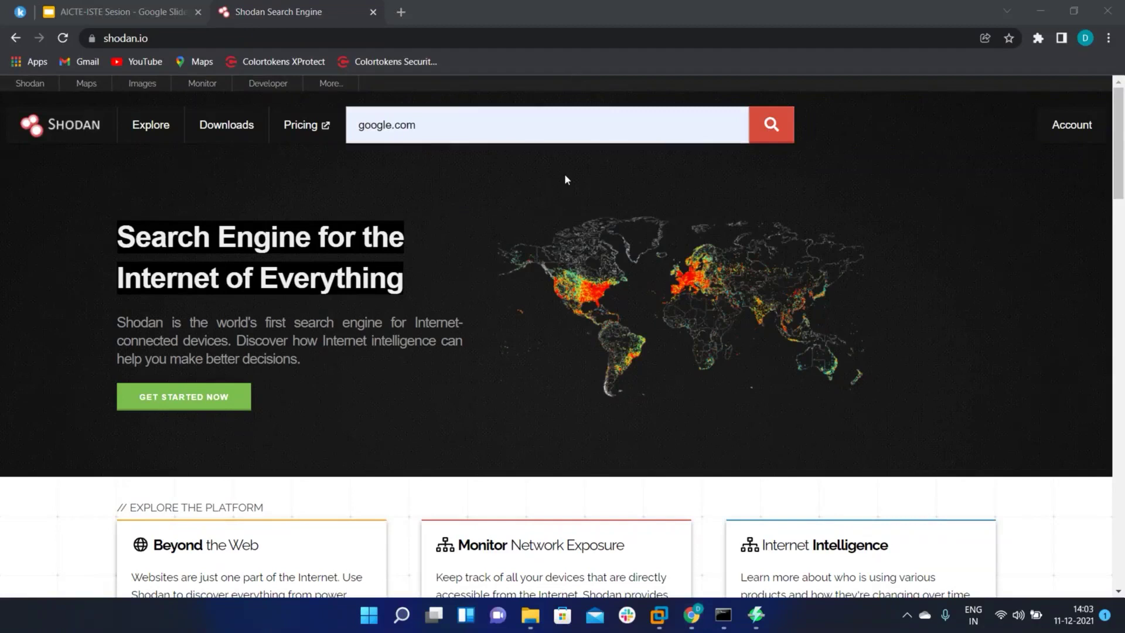
left_click(616, 255)
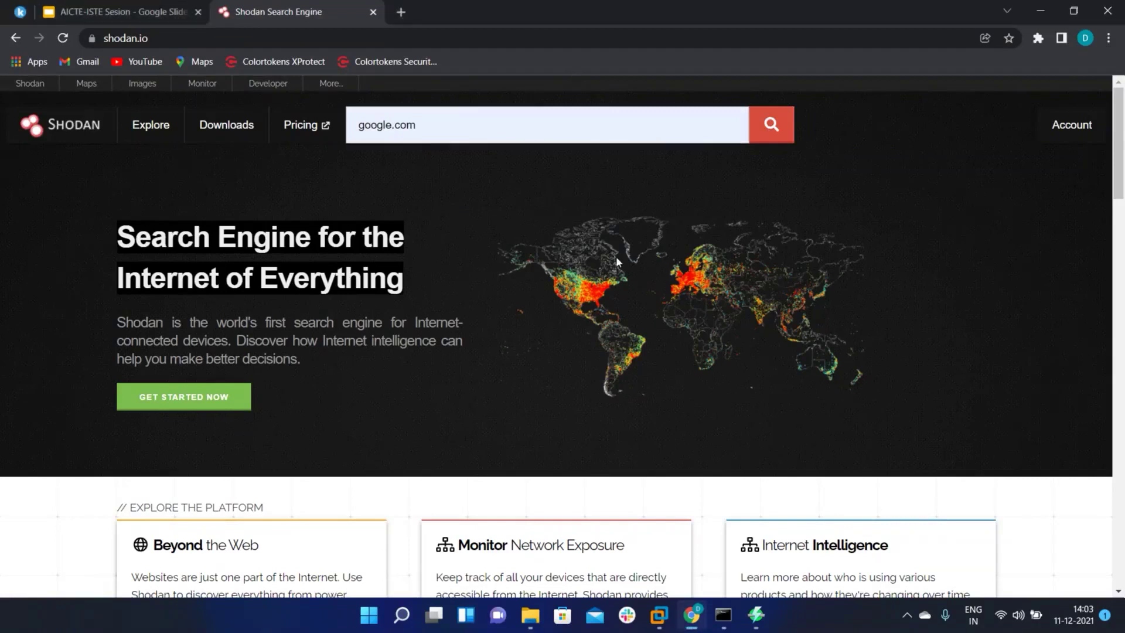
left_click(470, 47)
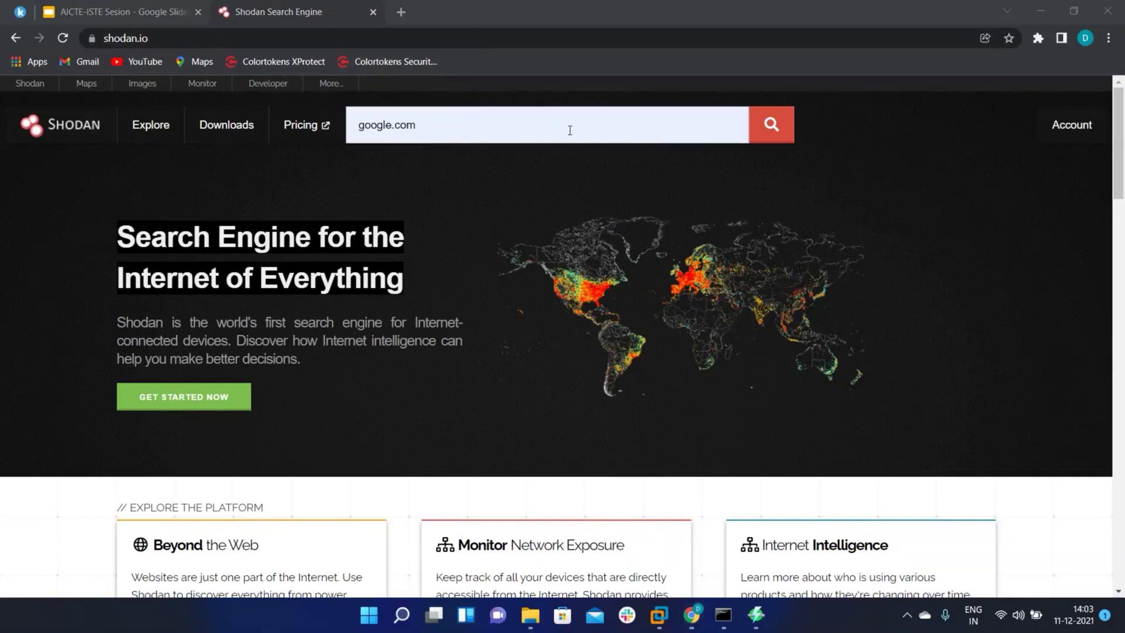
left_click(793, 138)
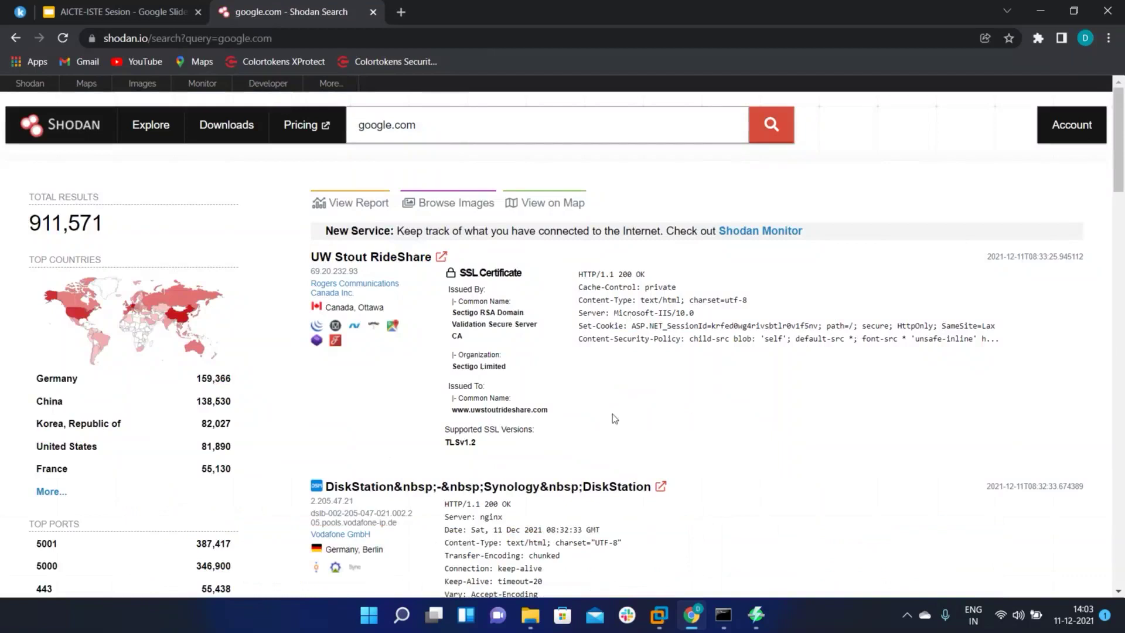
Look over the top countries and ports of the results, and narrow the google.com search to China
scroll(613, 416, "down", 5)
scroll(613, 416, "up", 4)
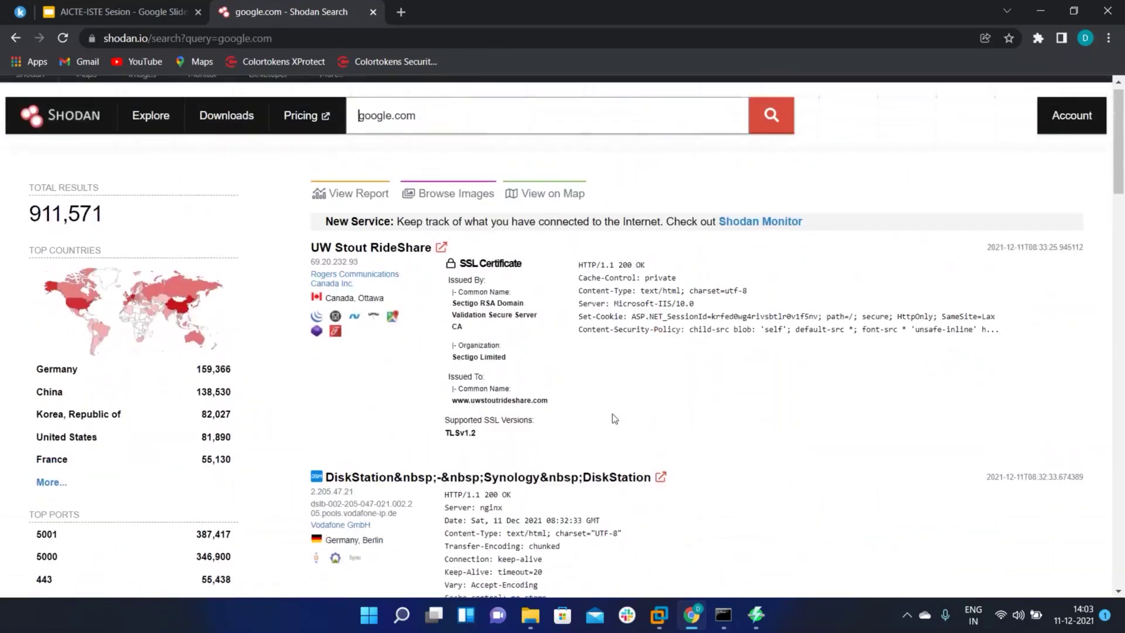
scroll(613, 416, "down", 2)
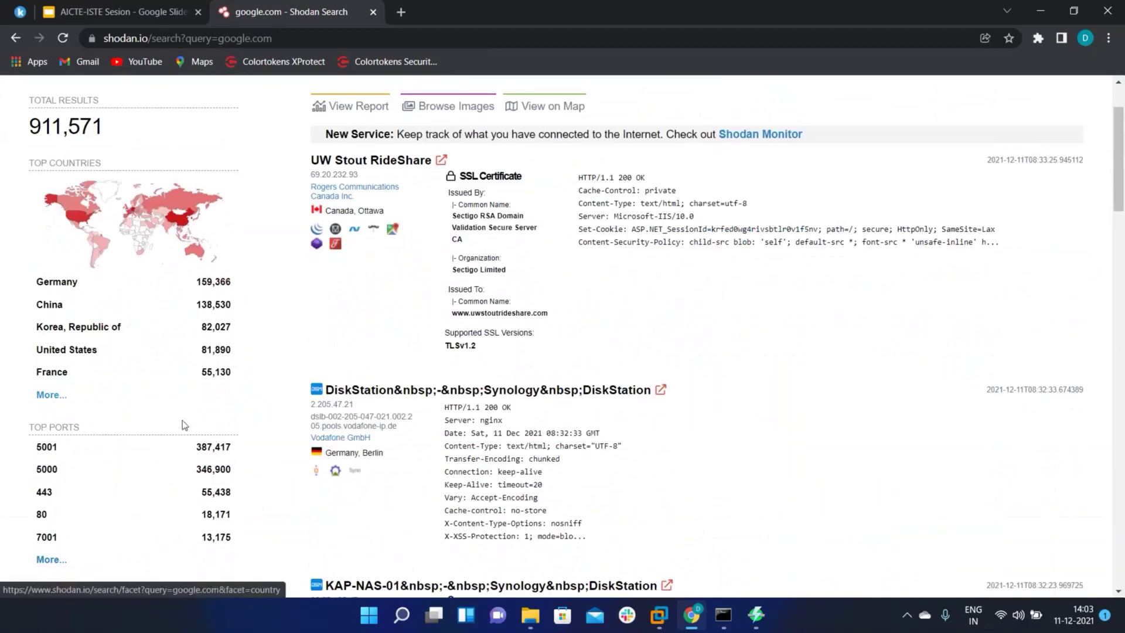
left_click(56, 304)
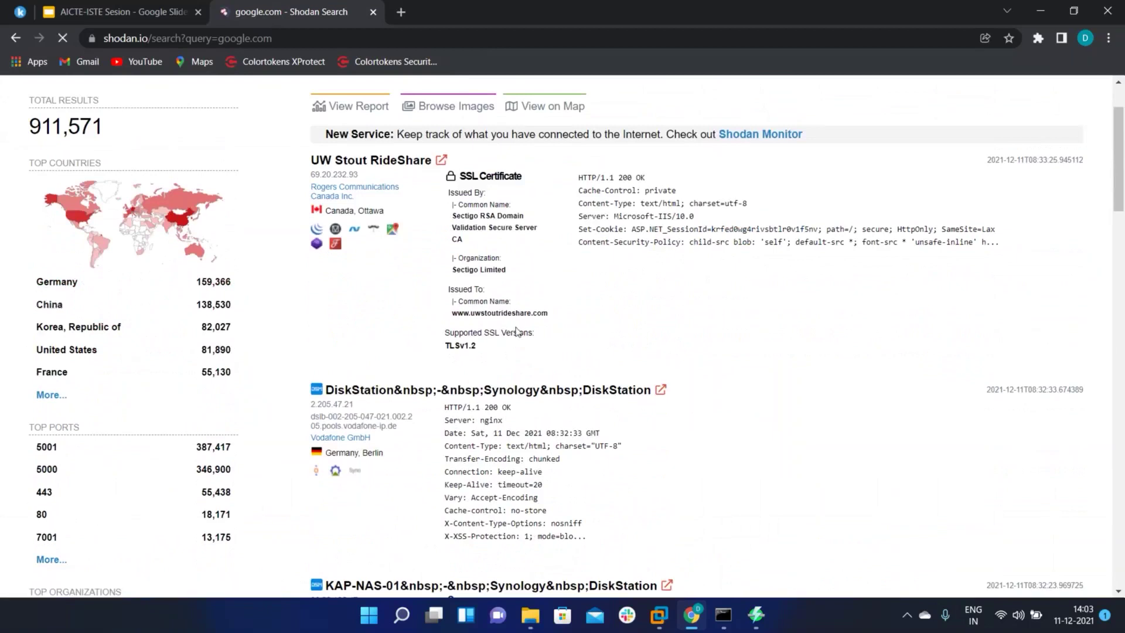
left_click(773, 126)
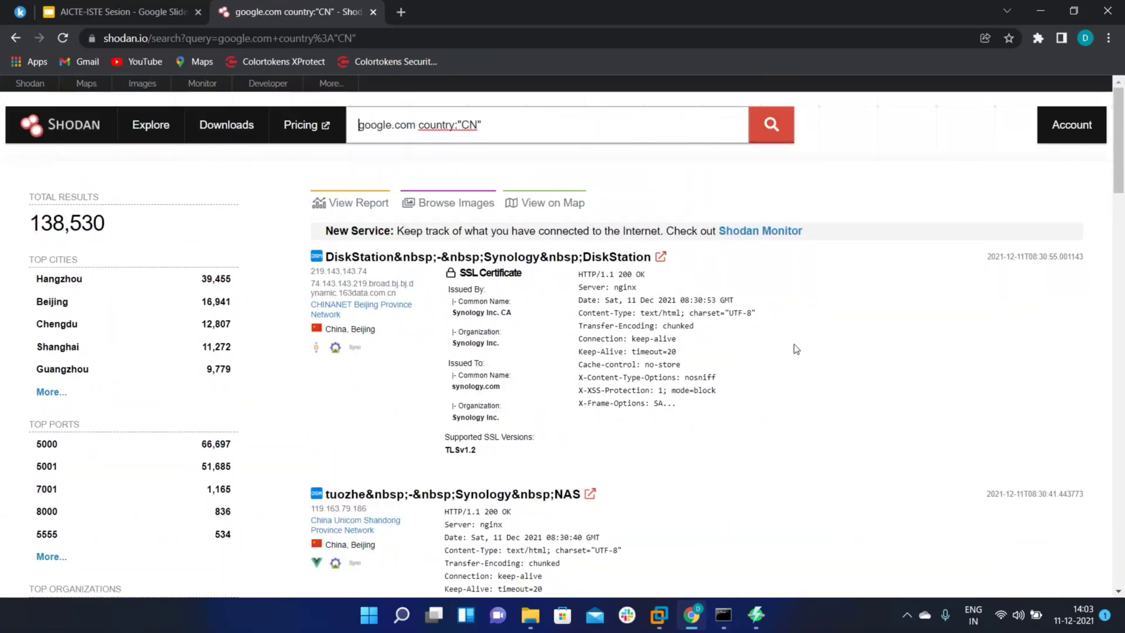
left_click(773, 138)
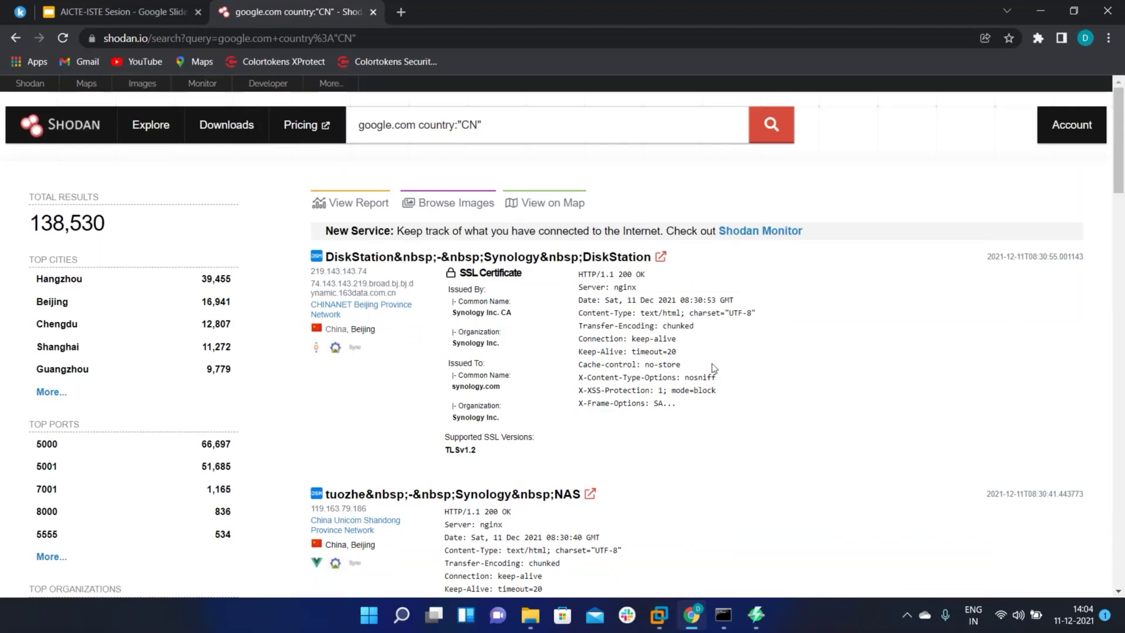
double_click(614, 288)
left_click(454, 258)
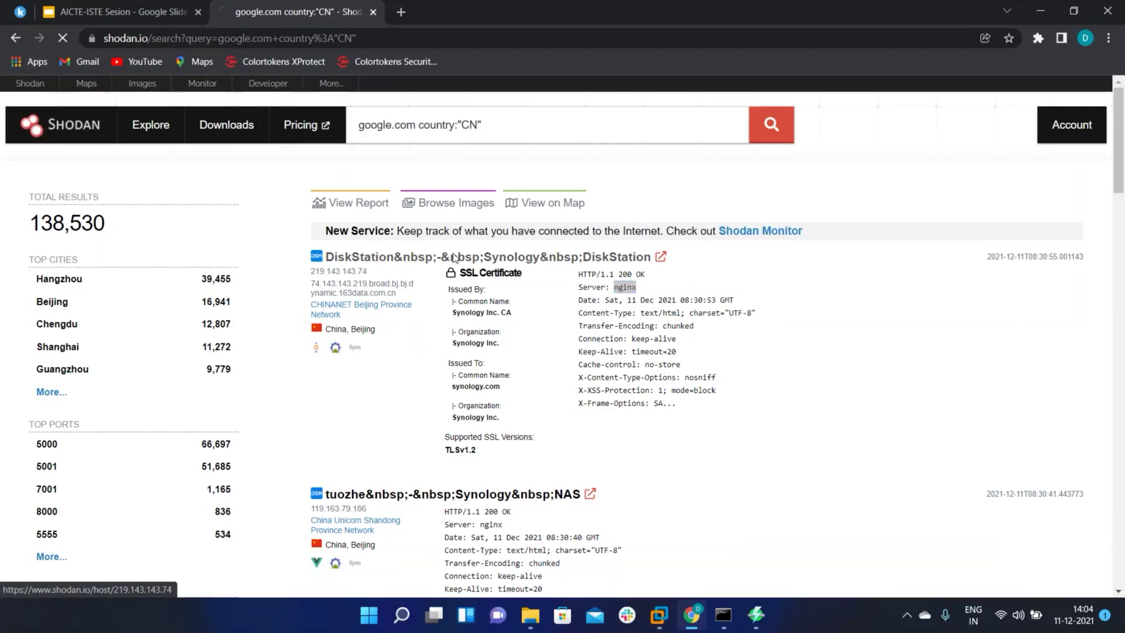
scroll(471, 377, "down", 3)
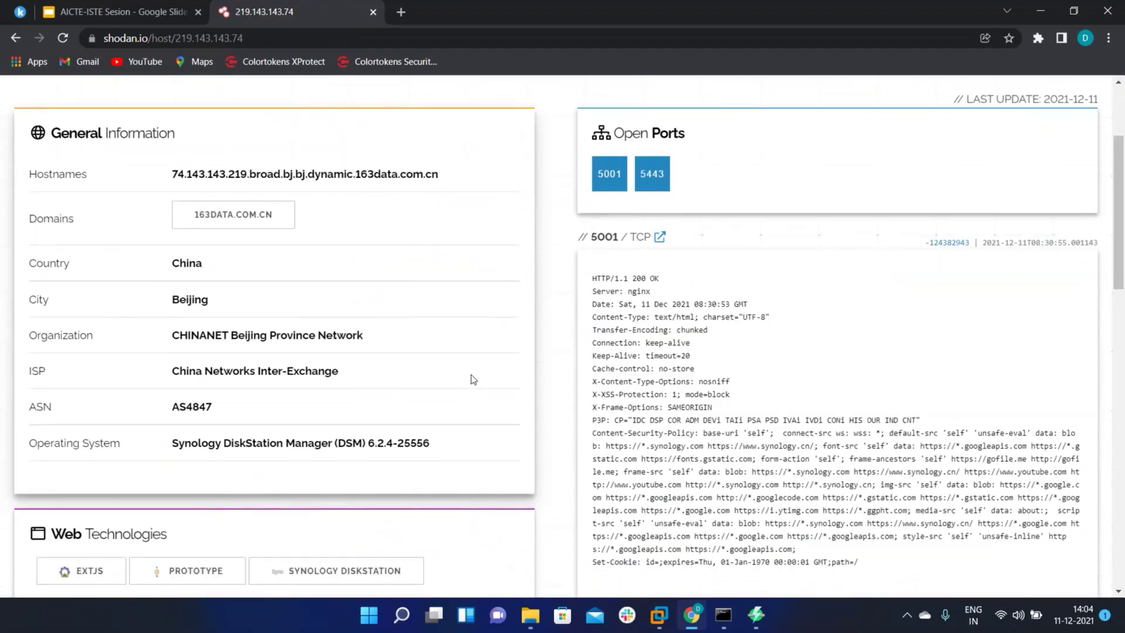
scroll(473, 380, "up", 3)
left_click_drag(217, 231, 6, 228)
right_click(53, 226)
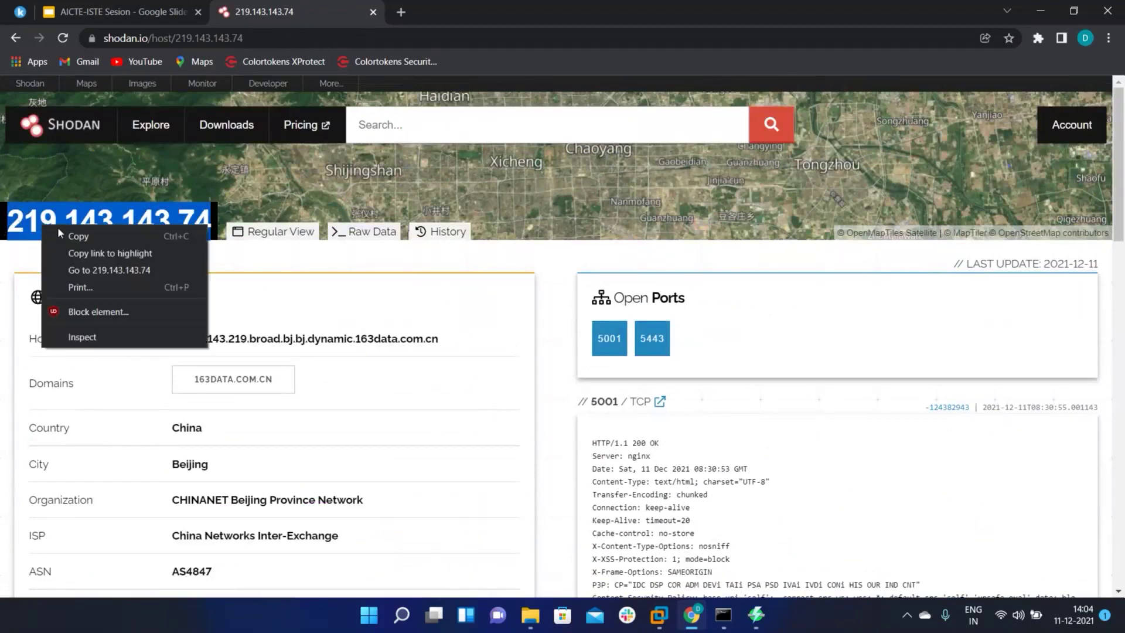
left_click(65, 231)
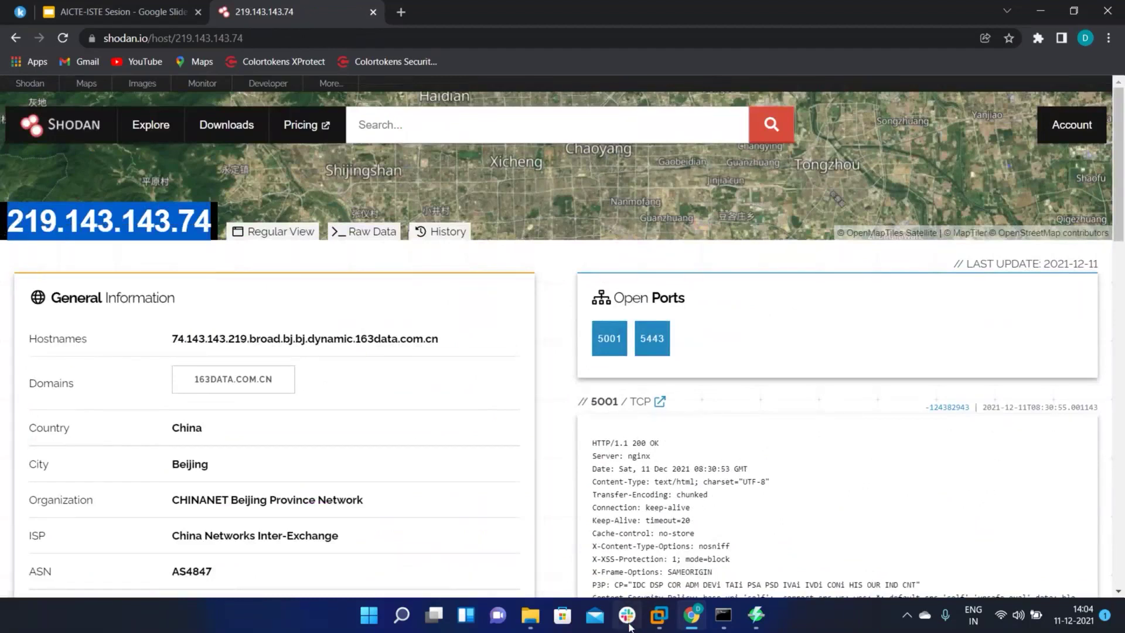
Switch to Angry IP Scanner and set the IP range to 219.143.143.0 through 219.143.143.255, based on the copied address
left_click(755, 615)
left_click(108, 45)
key("ctrl+a")
key("ctrl+v")
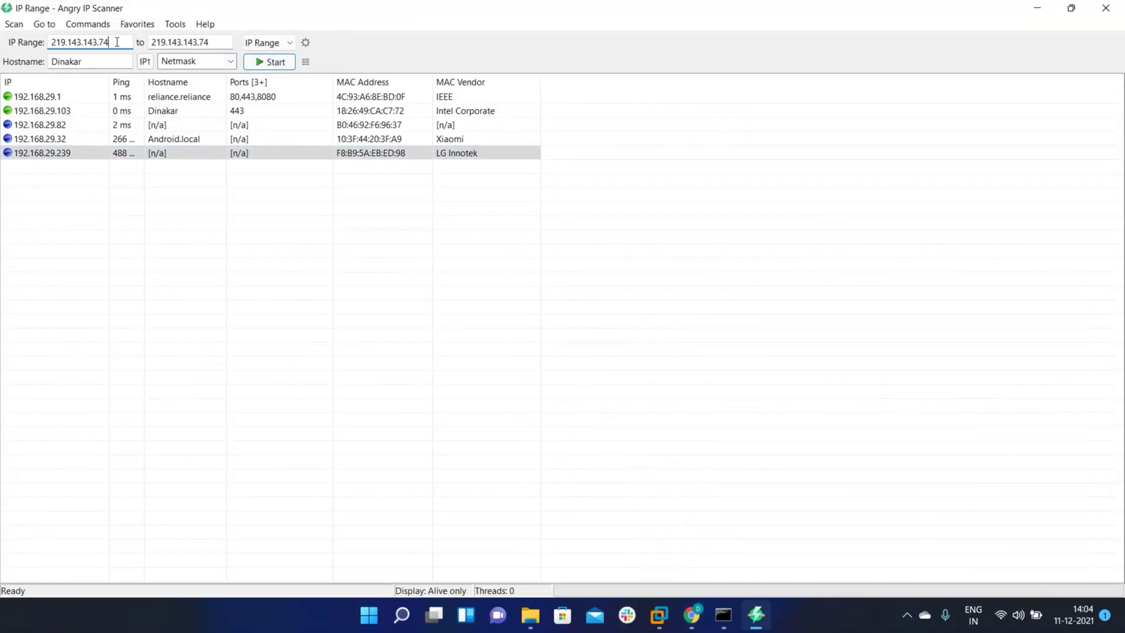
key("BackSpace")
key("BackSpace")
type("0")
left_click(209, 47)
type("255")
Choose the /24 netmask and start scanning the range
left_click(230, 62)
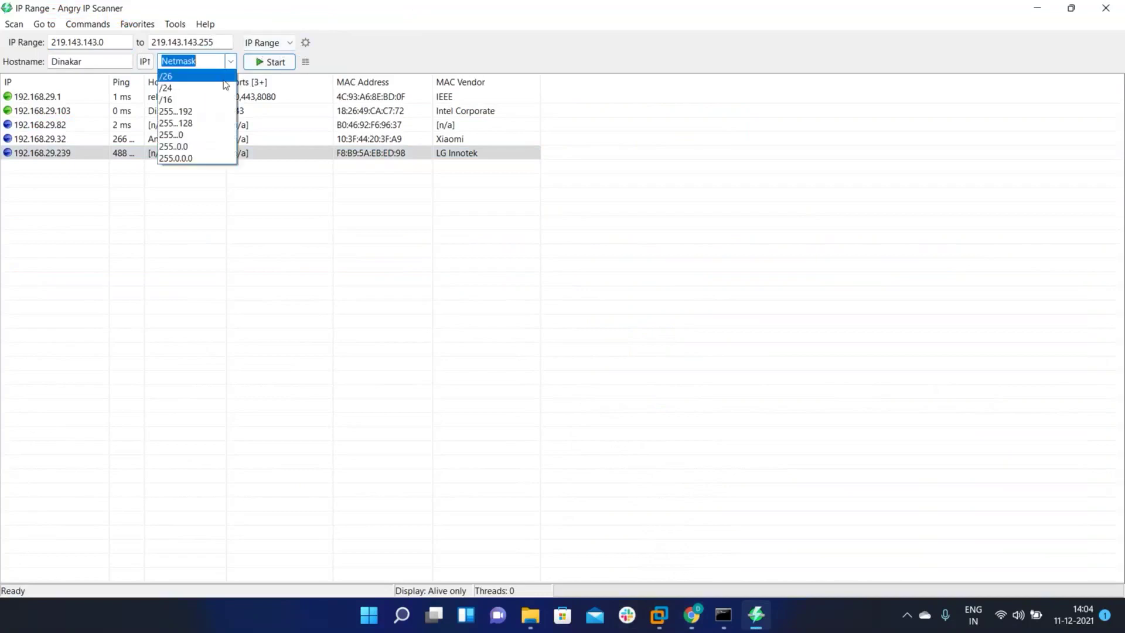
left_click(224, 88)
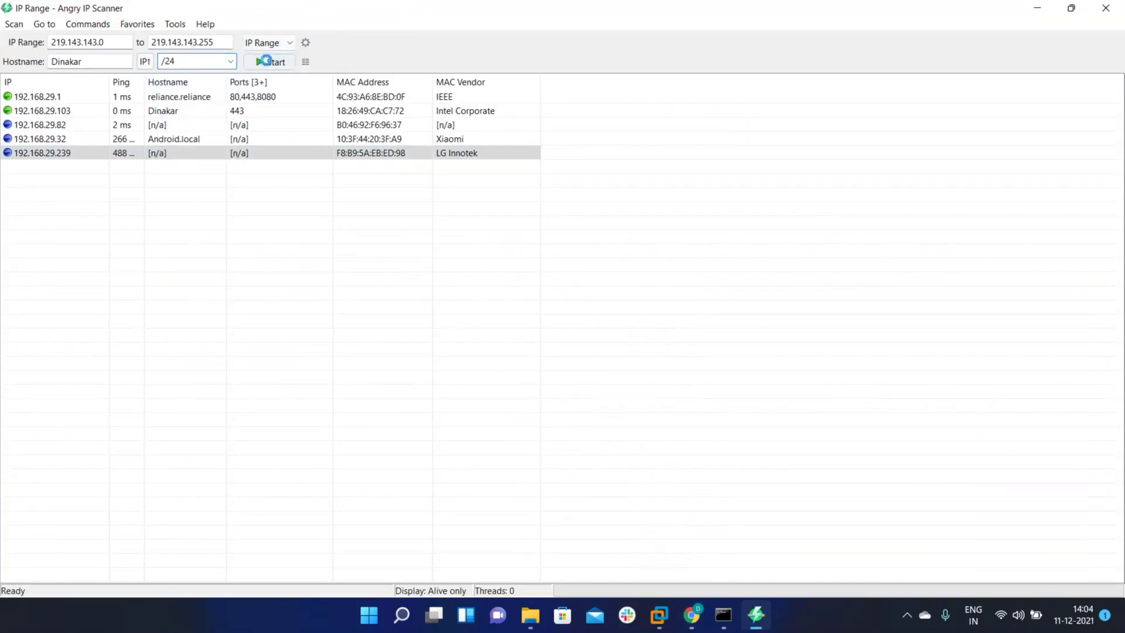
left_click(267, 60)
left_click(558, 362)
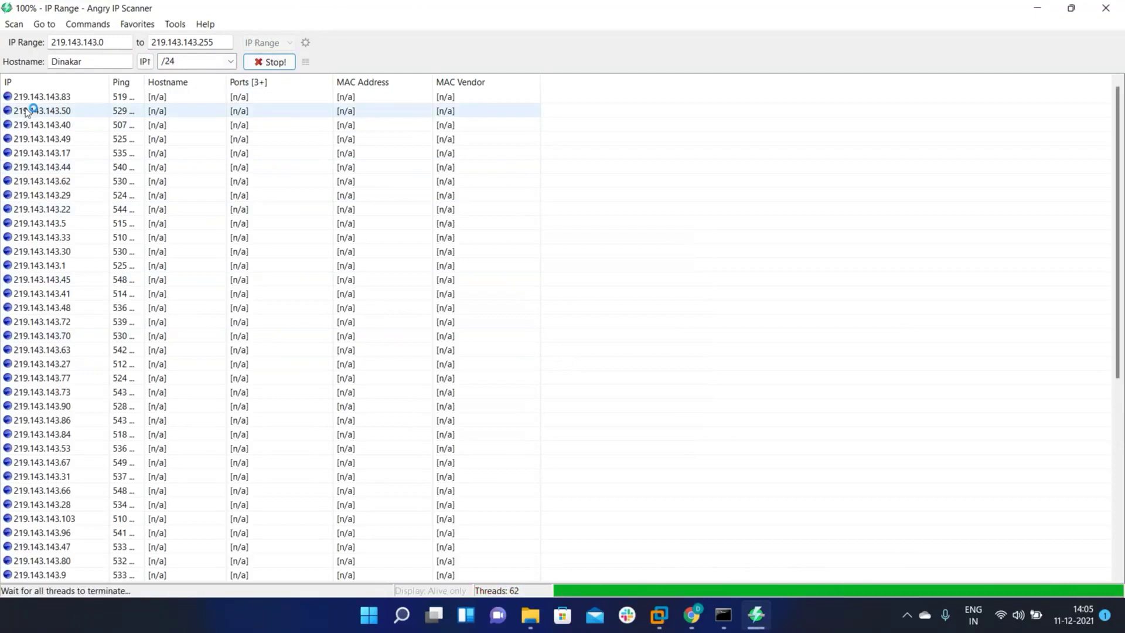
Look through the discovered hosts, check the number of alive hosts in the scan statistics, and close the summary
scroll(81, 176, "down", 10)
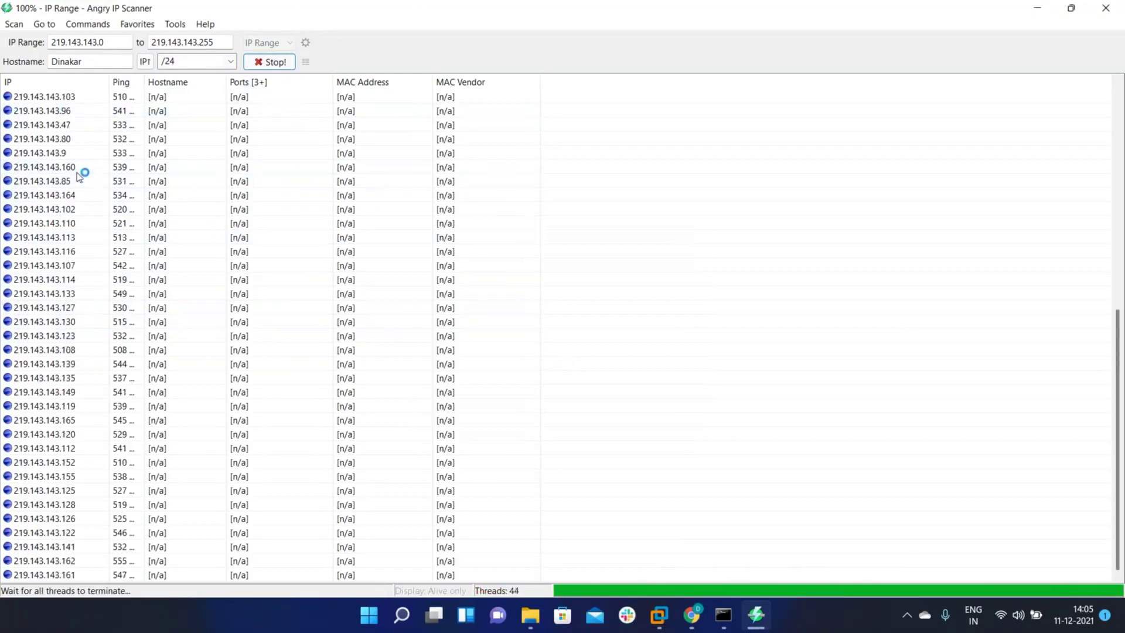
scroll(77, 173, "up", 10)
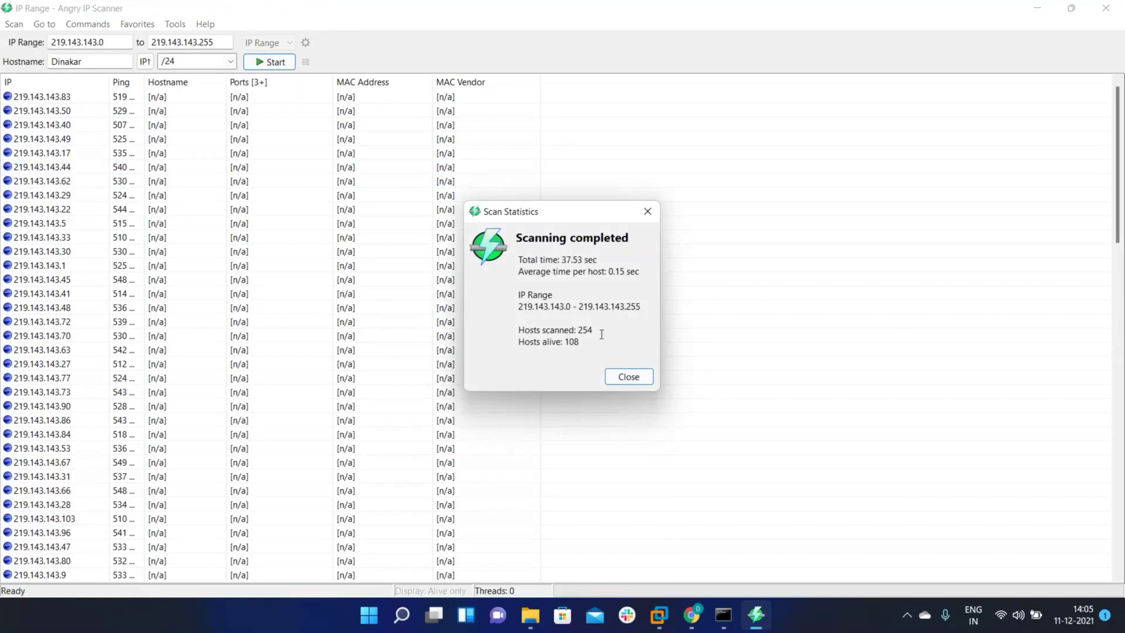
double_click(579, 342)
left_click(629, 376)
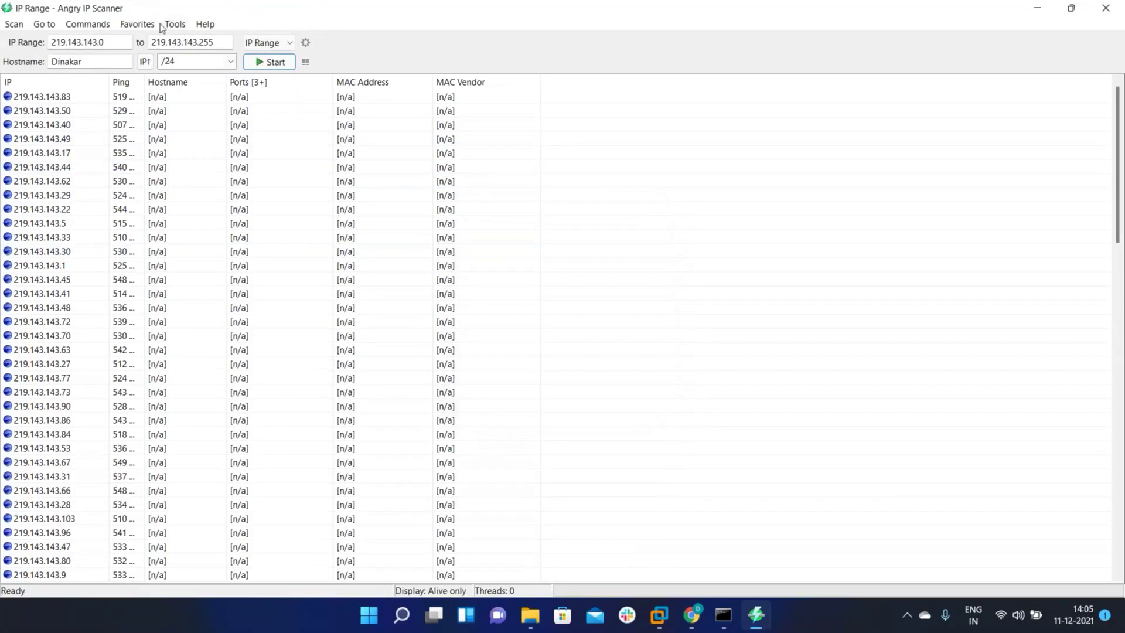
Add the Web detect and NetBIOS Info fetchers to the selected scan fetchers and apply the selection
left_click(183, 25)
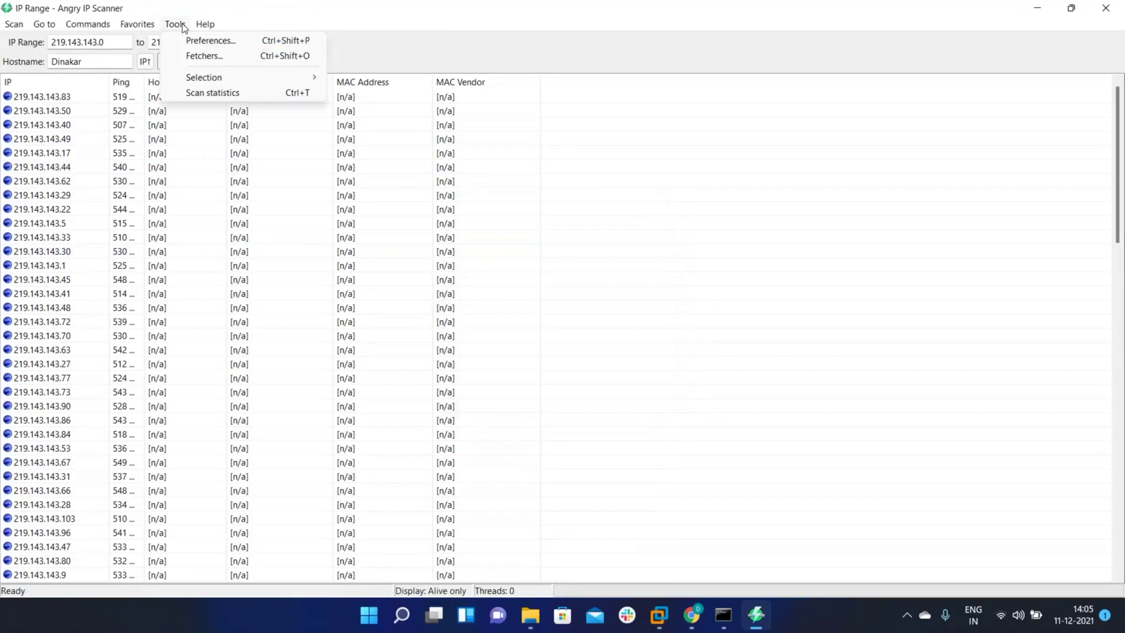
left_click(344, 6)
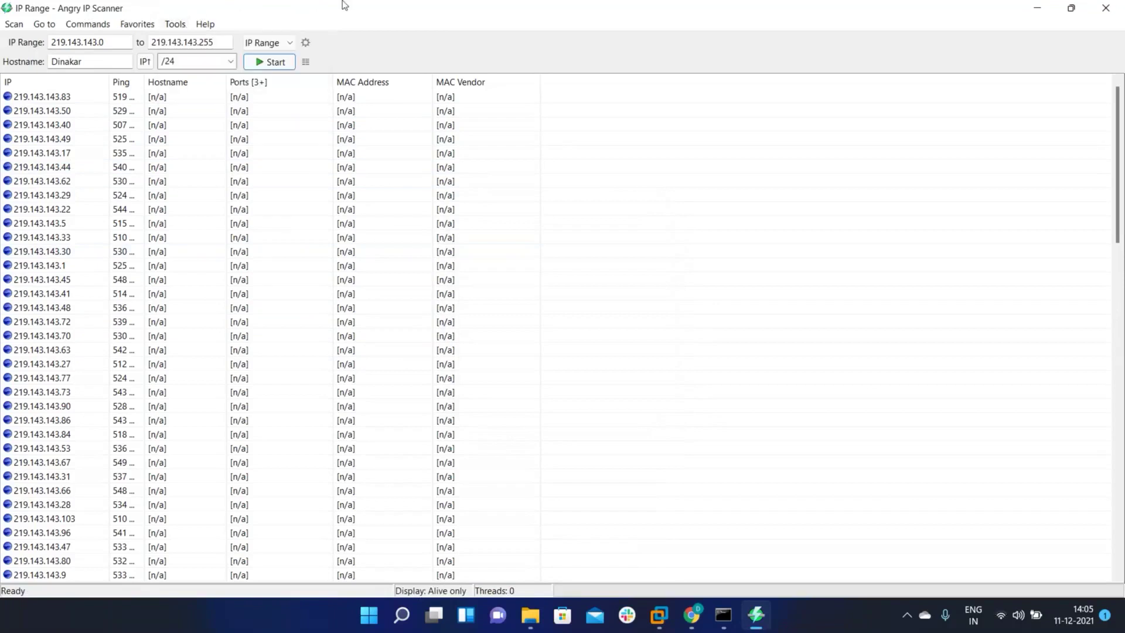
left_click(306, 62)
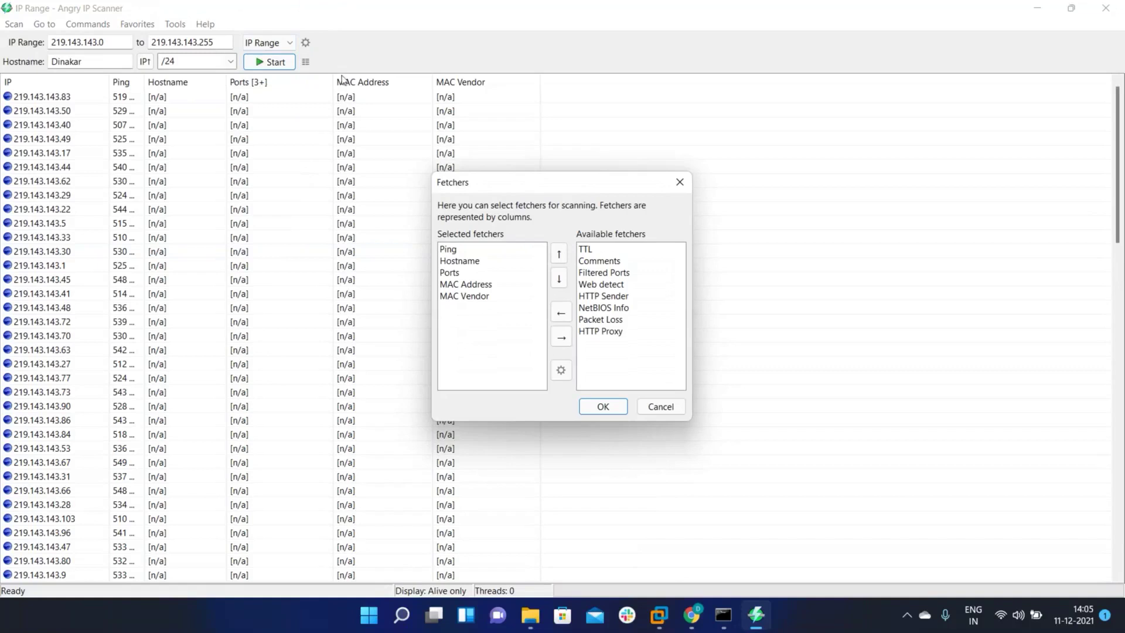
left_click(586, 248)
left_click(612, 273)
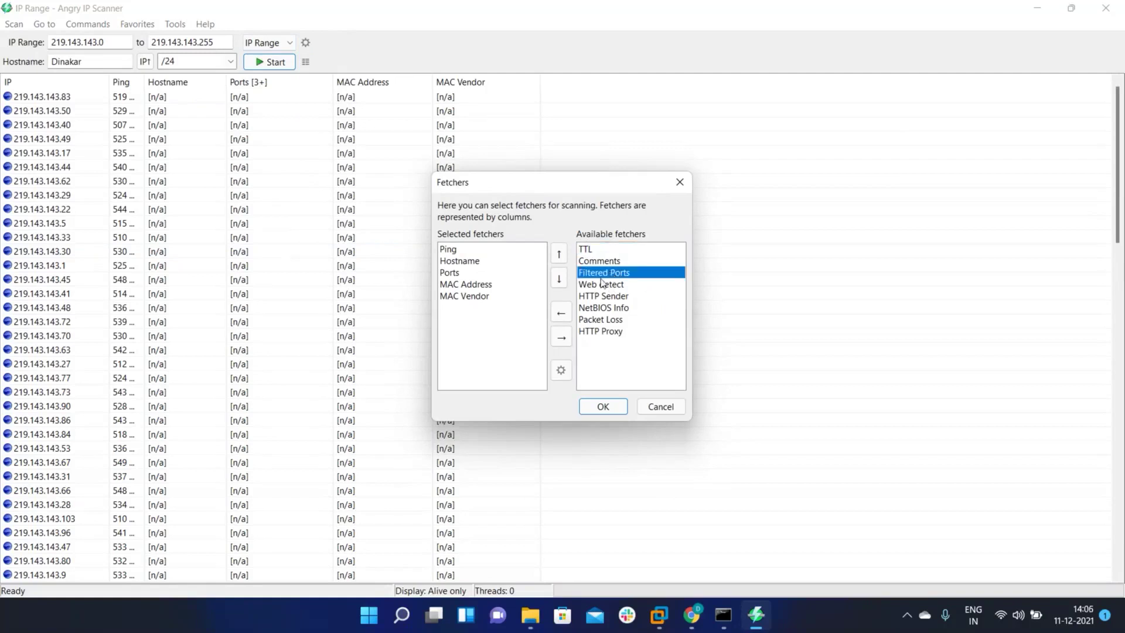
left_click(618, 285)
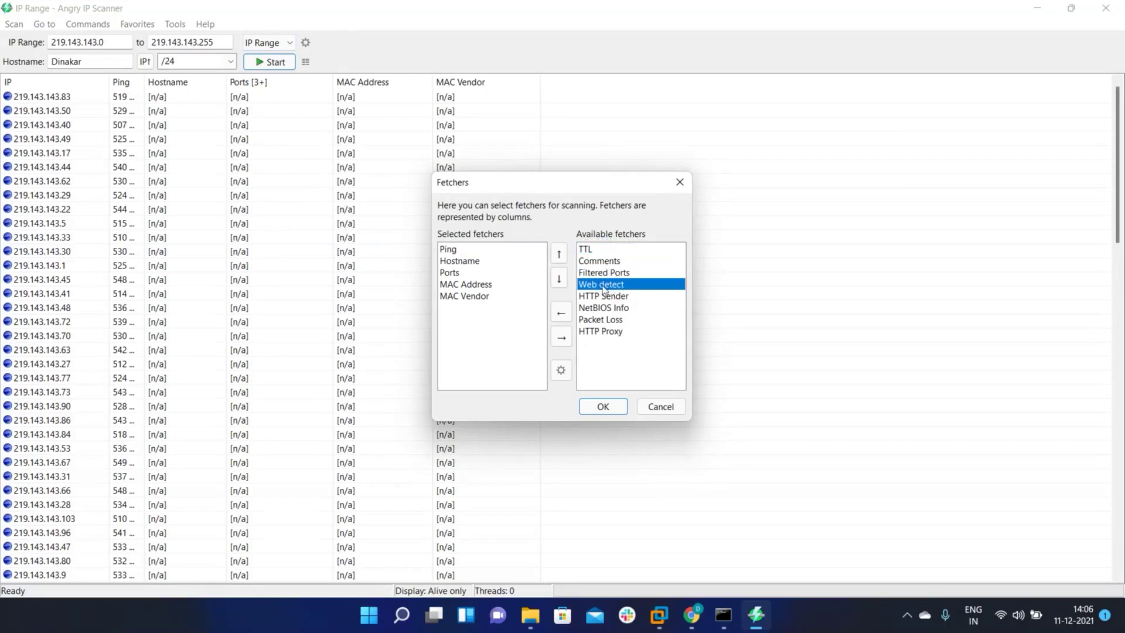
left_click(567, 315)
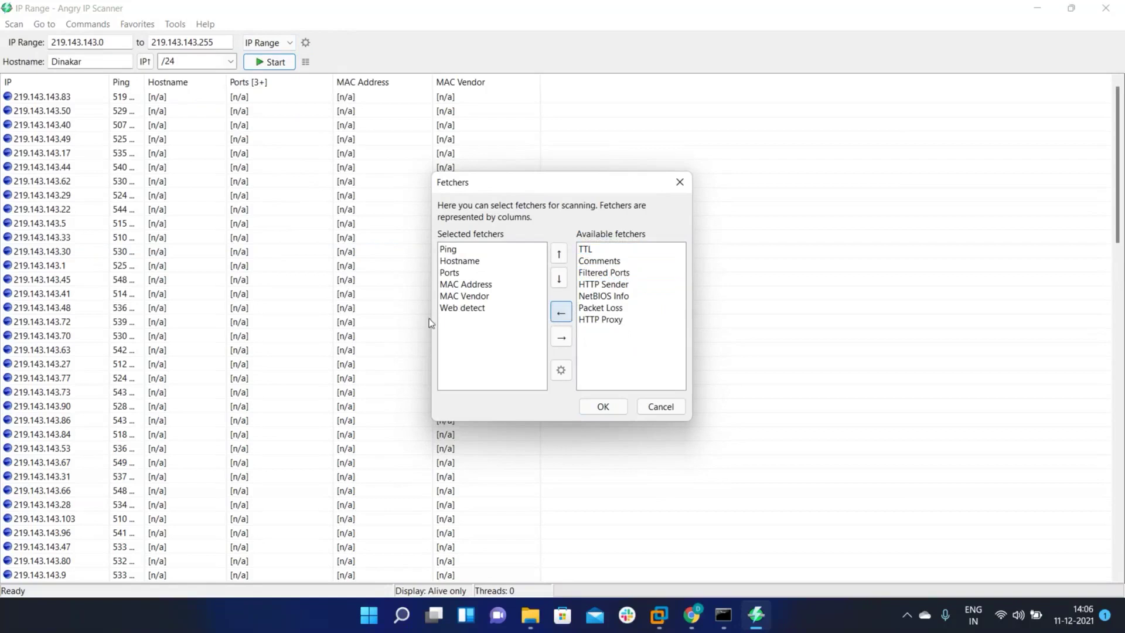
left_click(609, 298)
left_click(568, 311)
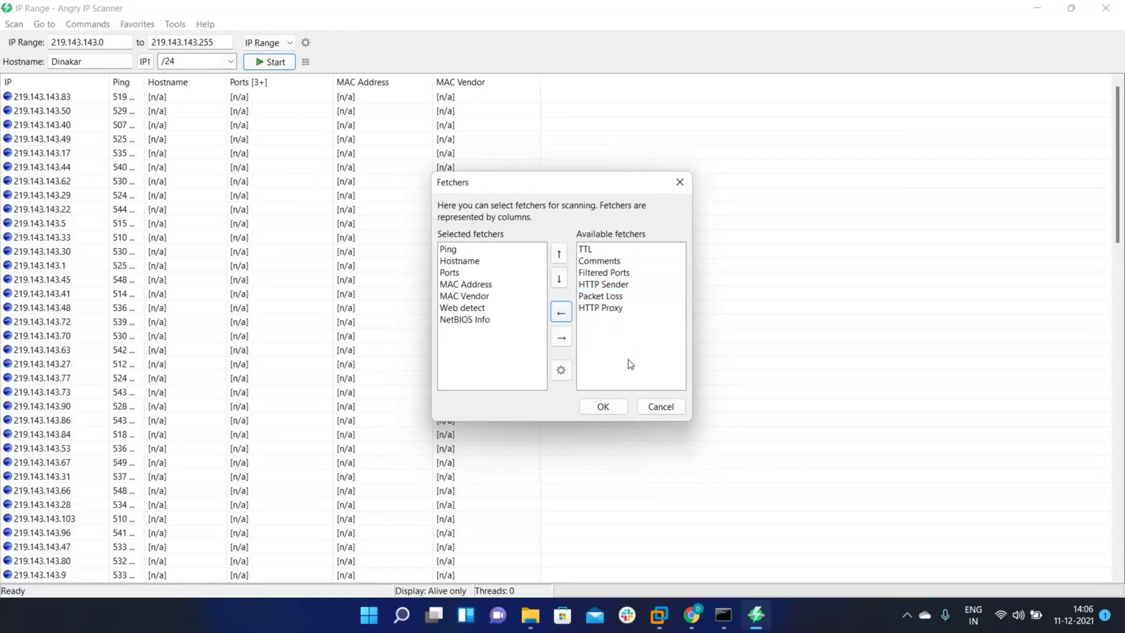
left_click(472, 321)
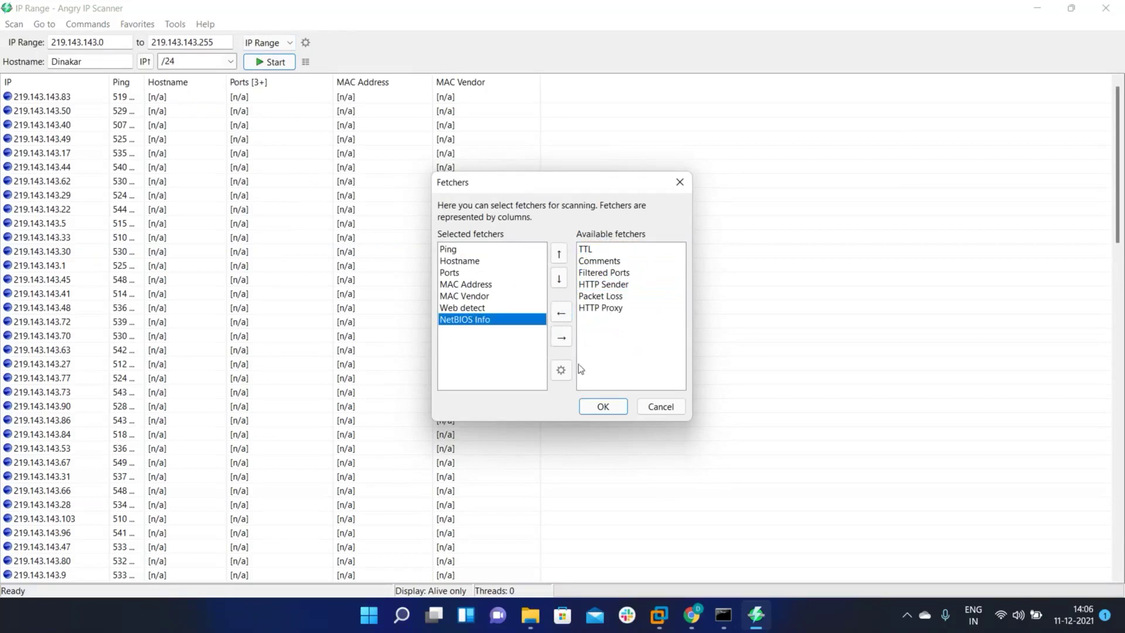
left_click(603, 407)
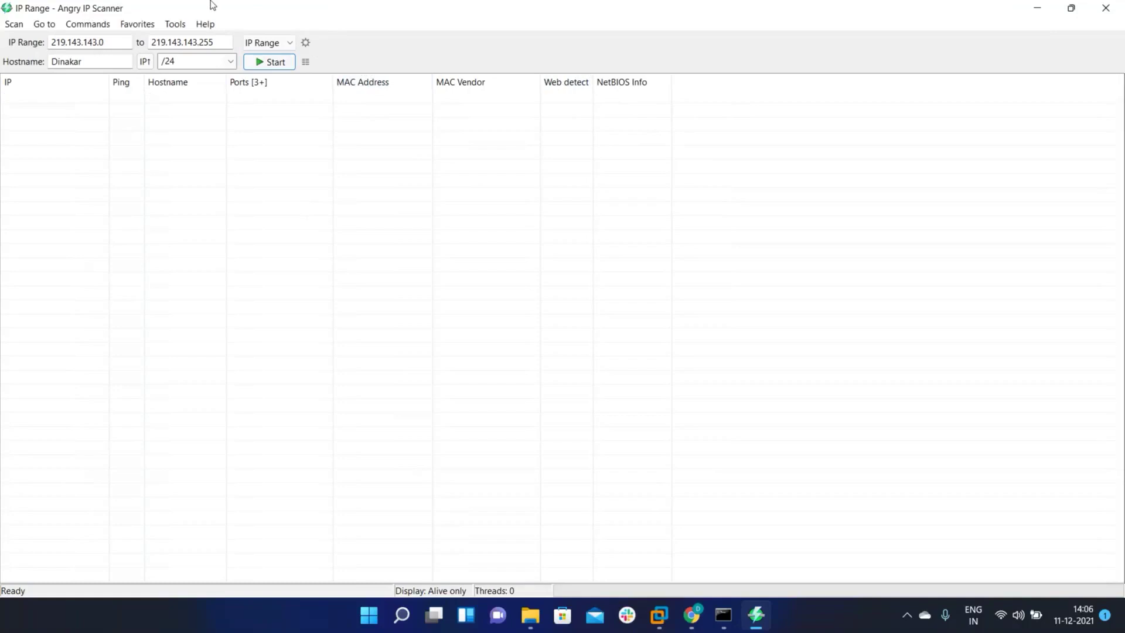
Set the display preferences to list all scanned hosts in the results
left_click(178, 26)
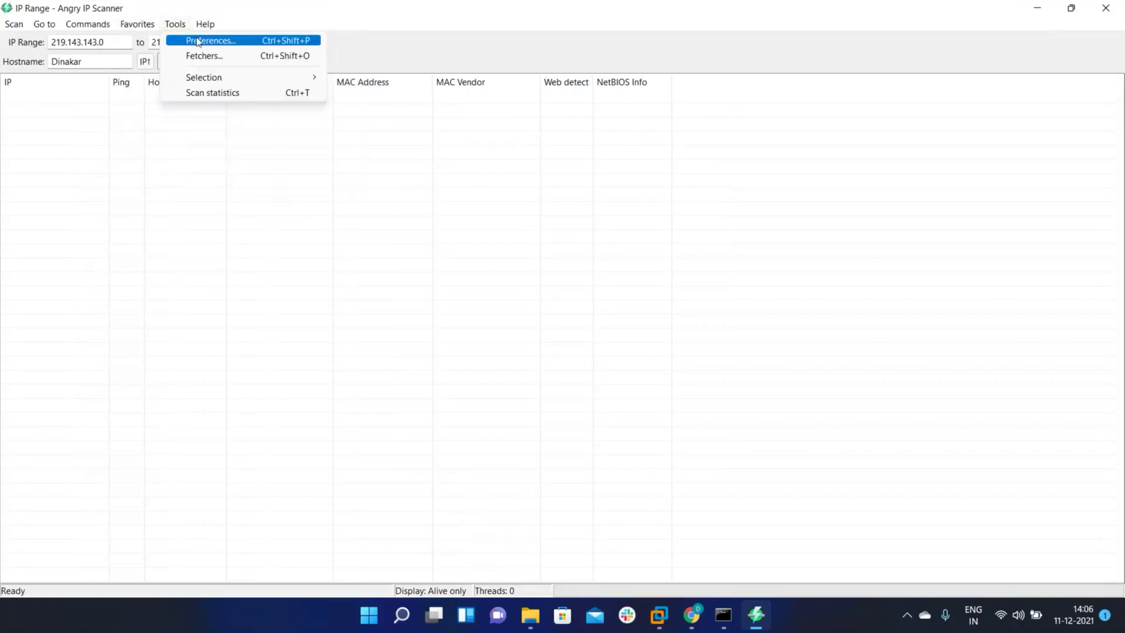
left_click(228, 41)
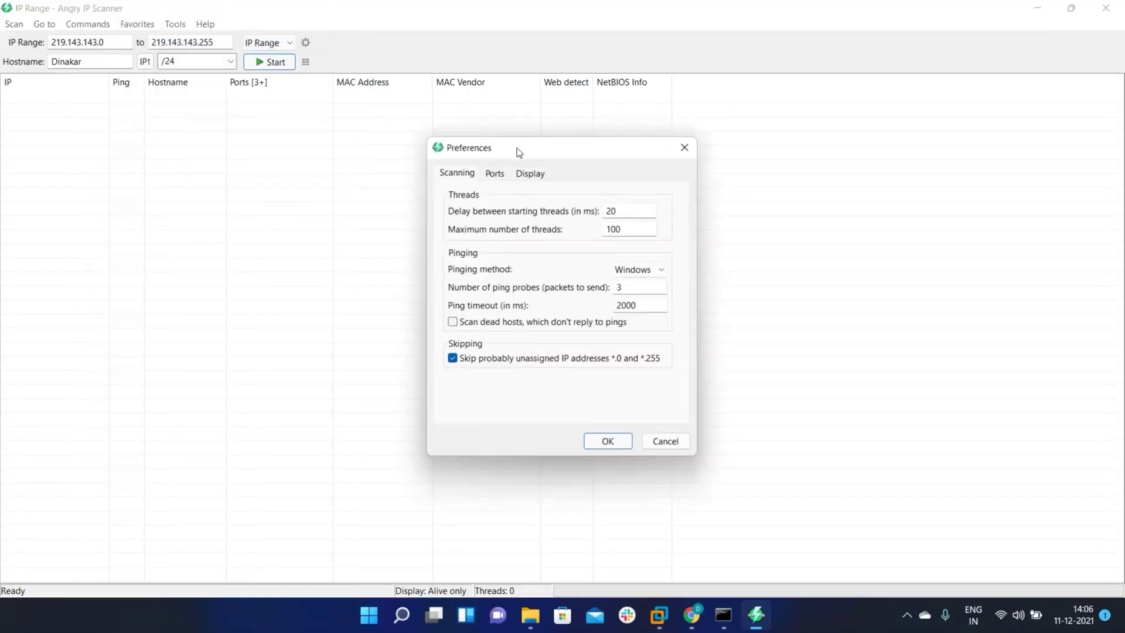
left_click(536, 175)
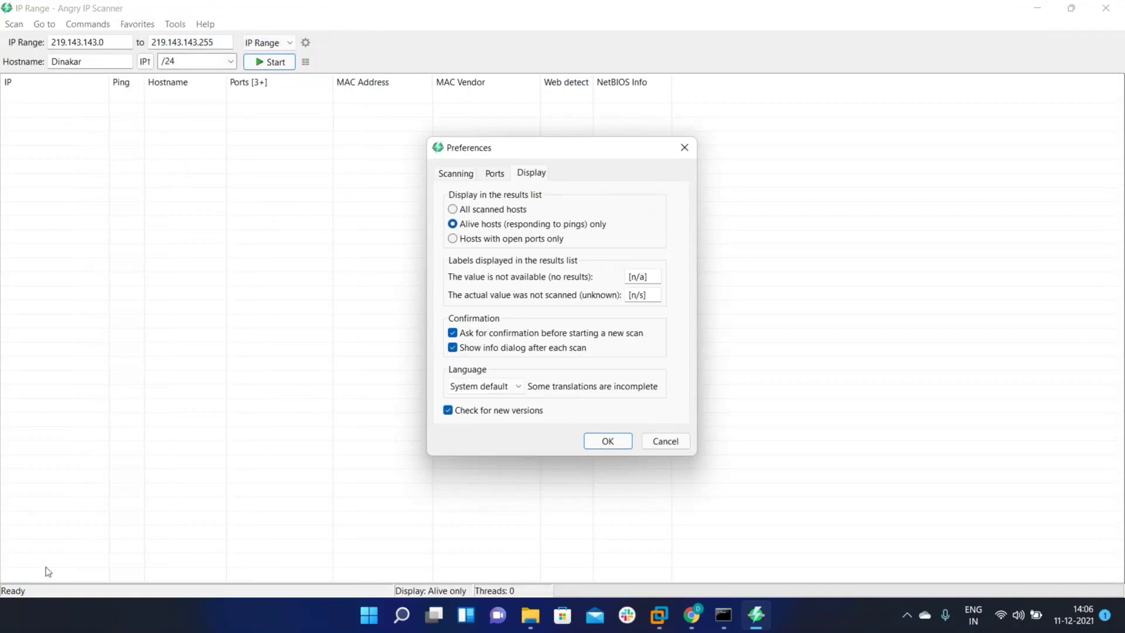
left_click(475, 211)
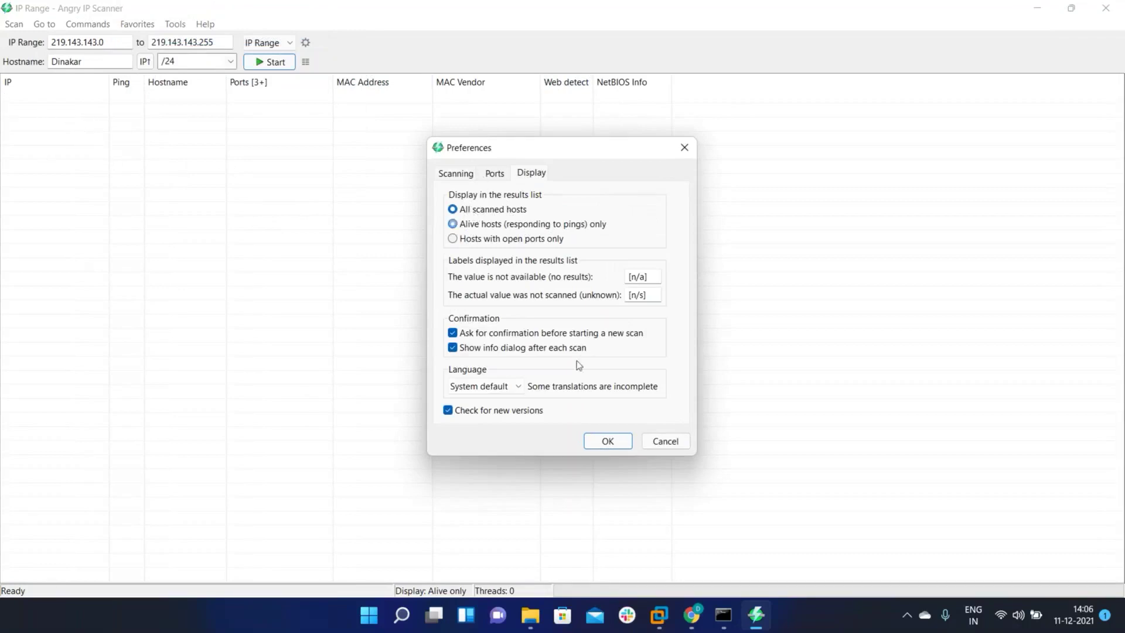
left_click(607, 441)
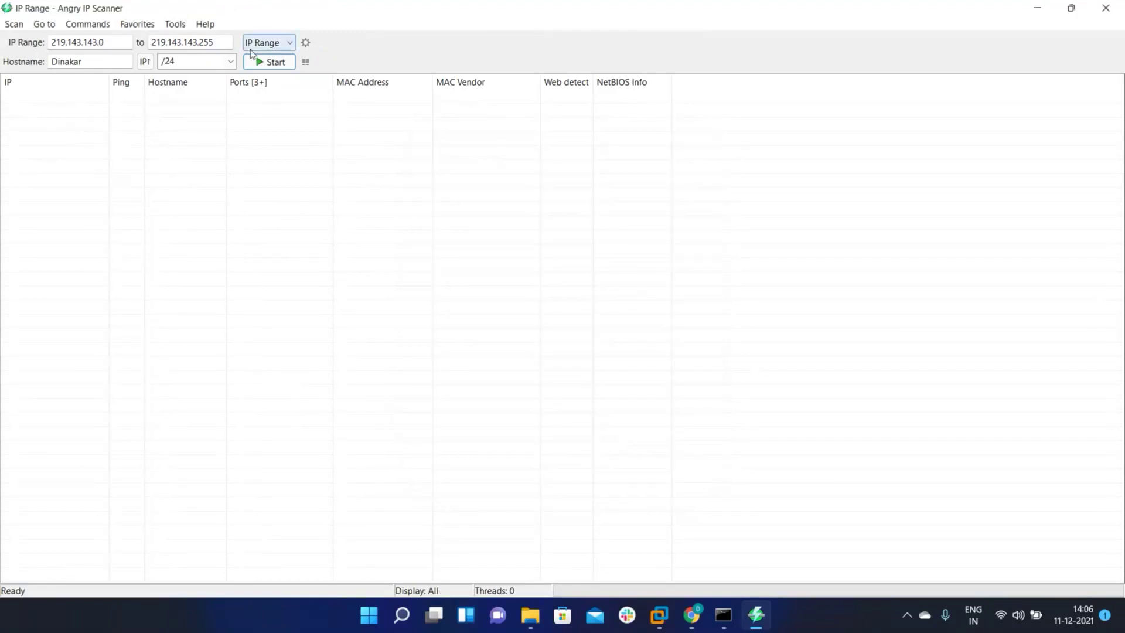
Scan the 219.143.143.0 to 219.143.143.255 range again, check the number of alive hosts in the statistics, and close the summary
left_click(263, 65)
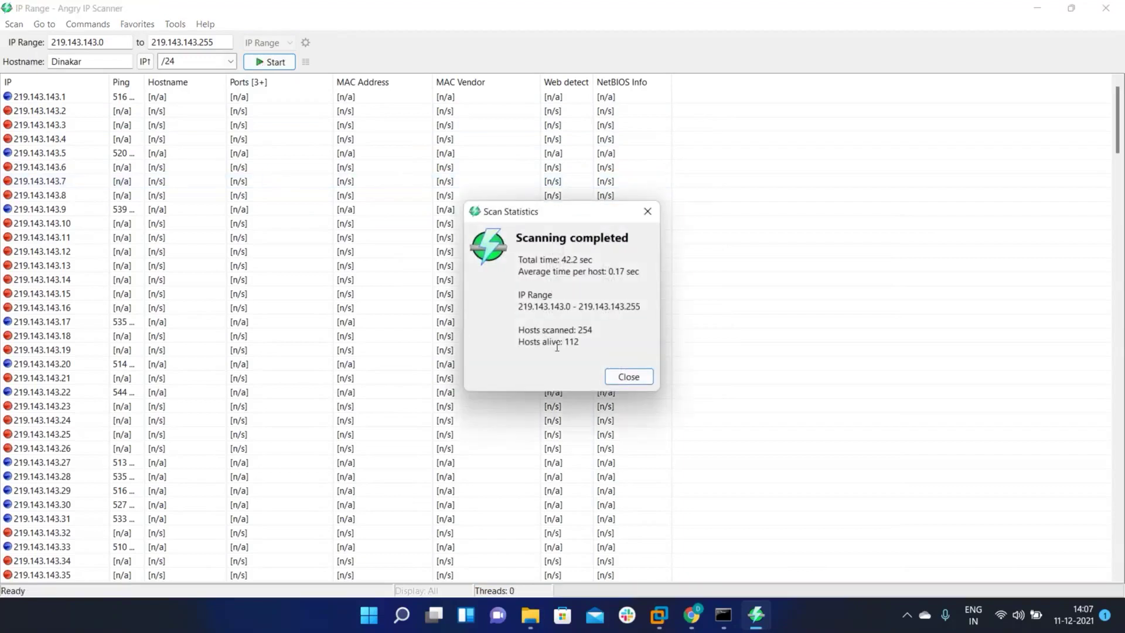
left_click_drag(590, 342, 548, 344)
left_click(627, 377)
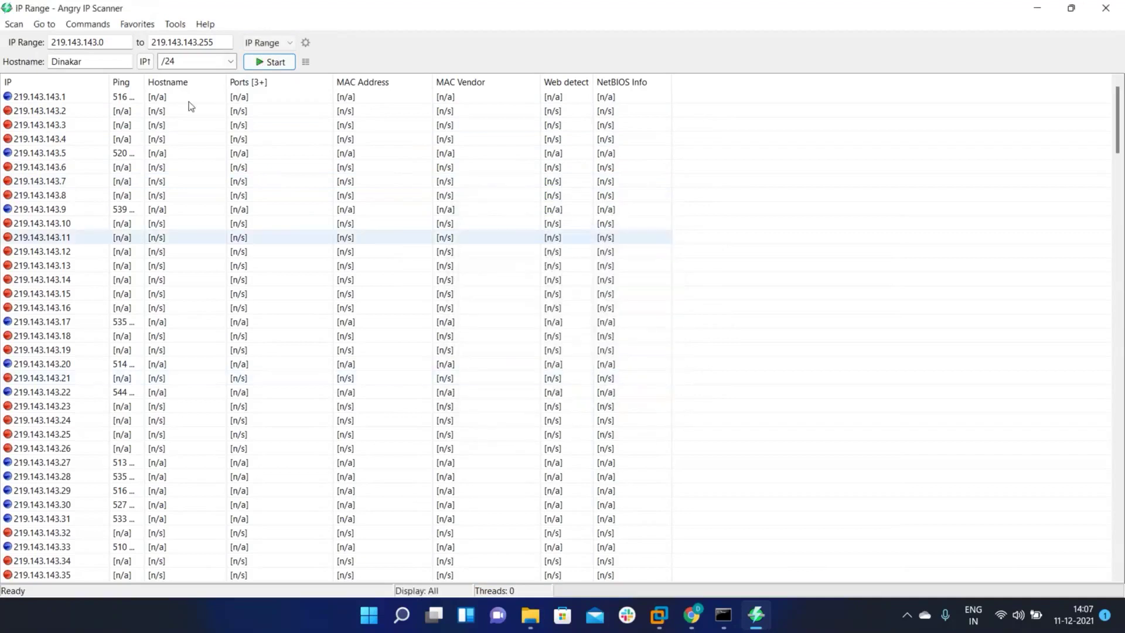
Look through the full results list, comparing alive hosts such as 219.143.143.1 and 219.143.143.5 with the dead ones
left_click(63, 102)
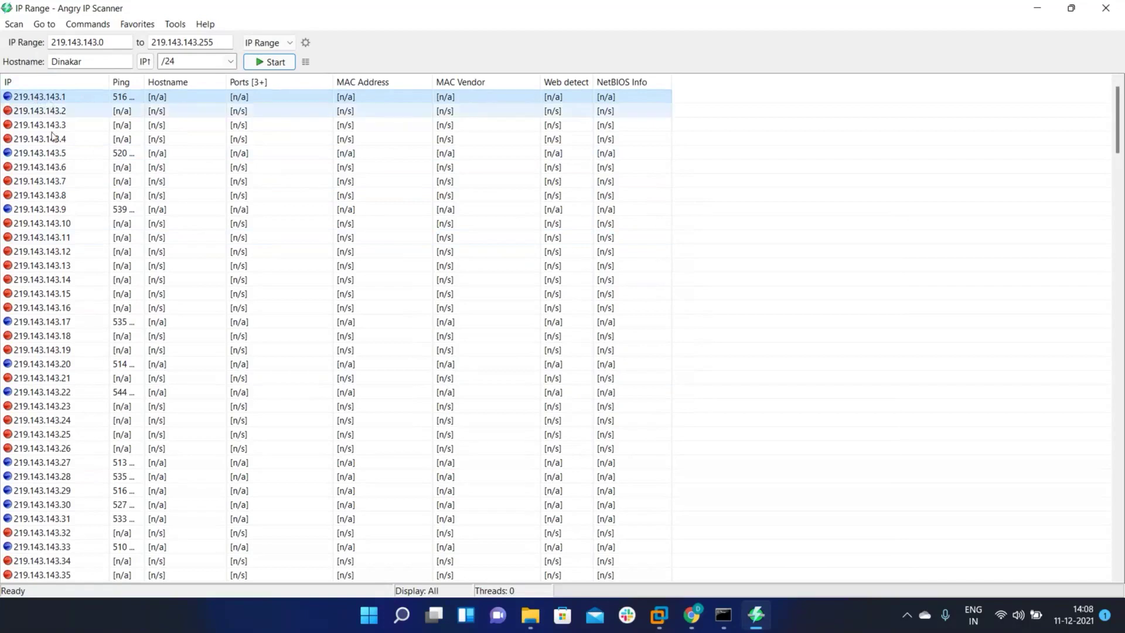
left_click(54, 154)
scroll(162, 392, "down", 20)
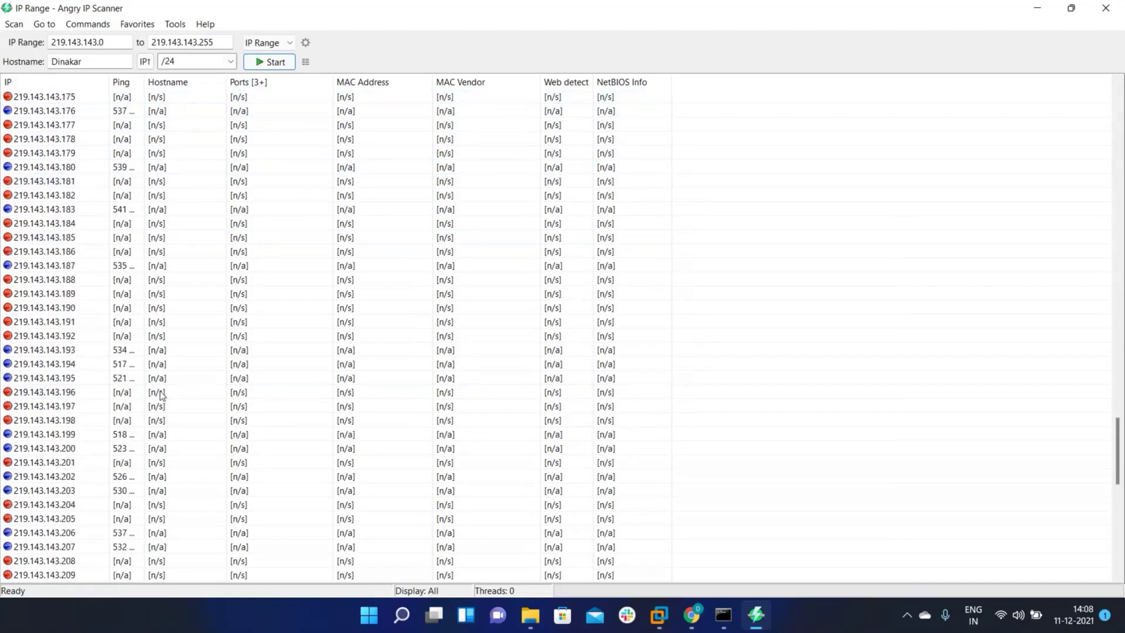
scroll(162, 393, "up", 20)
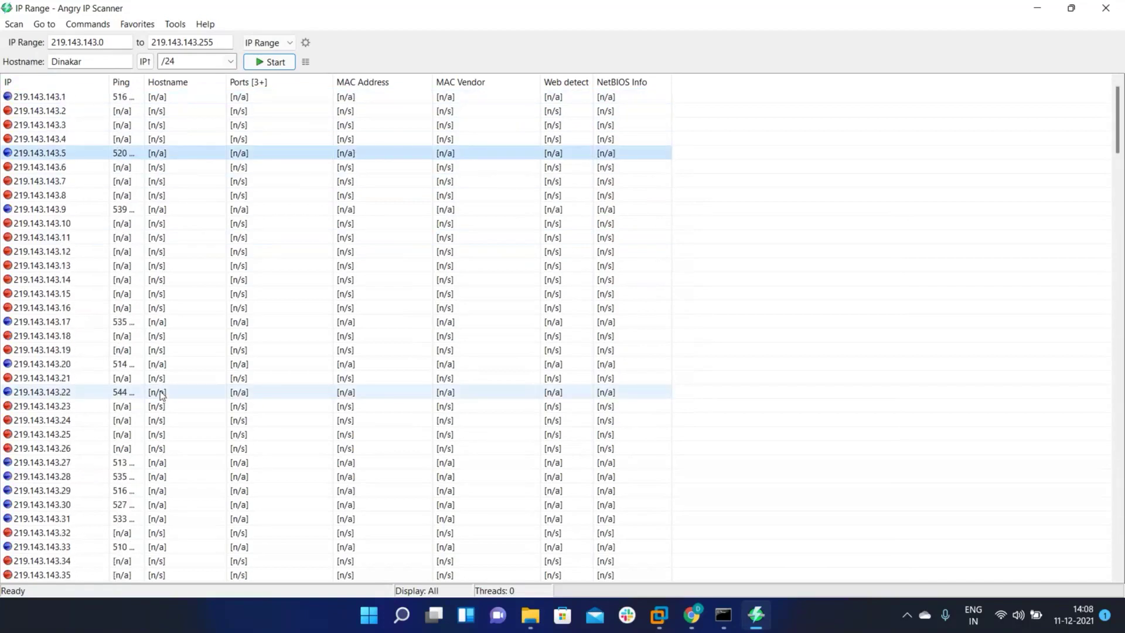
Starting from 219.143.143.1, jump repeatedly to the next alive host in the results until 219.143.143.73
left_click(69, 98)
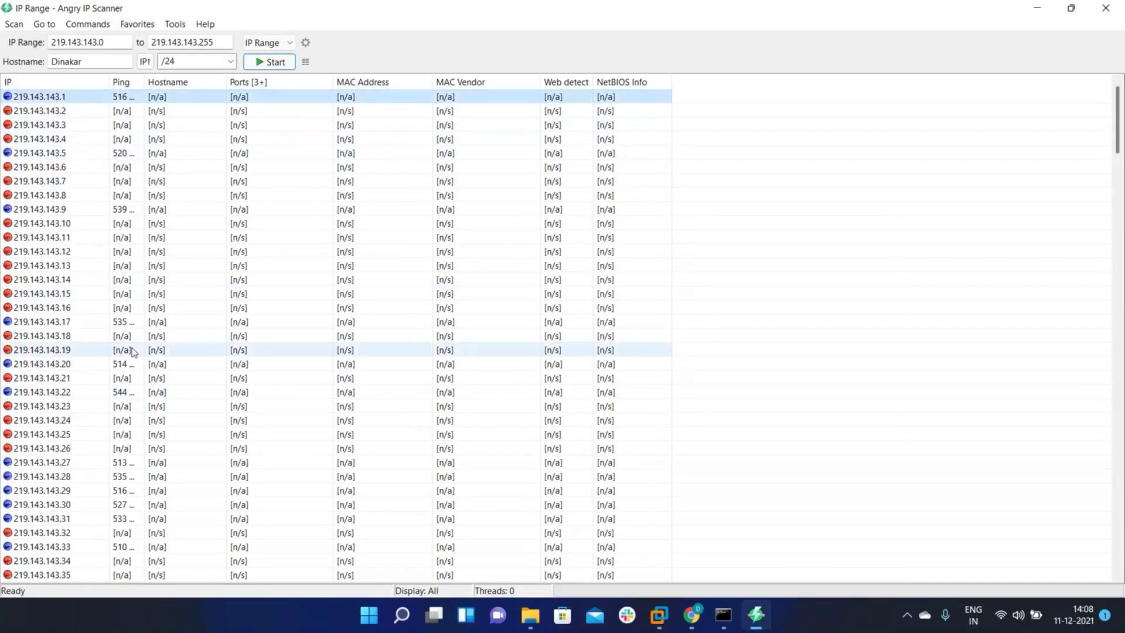
key("ctrl+h")
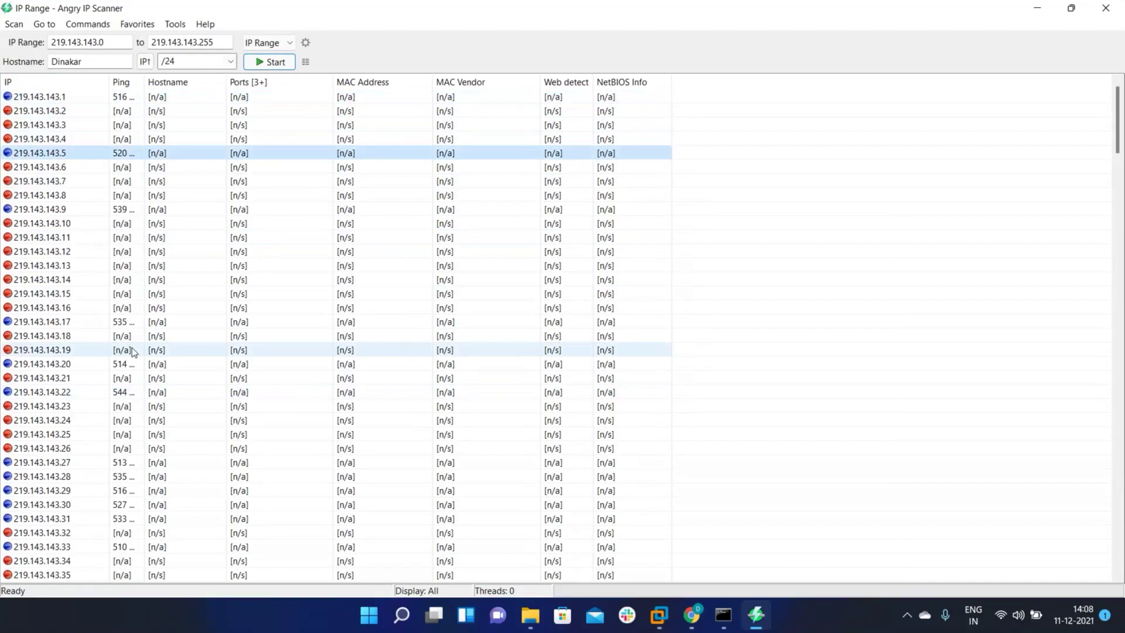
key("ctrl+h")
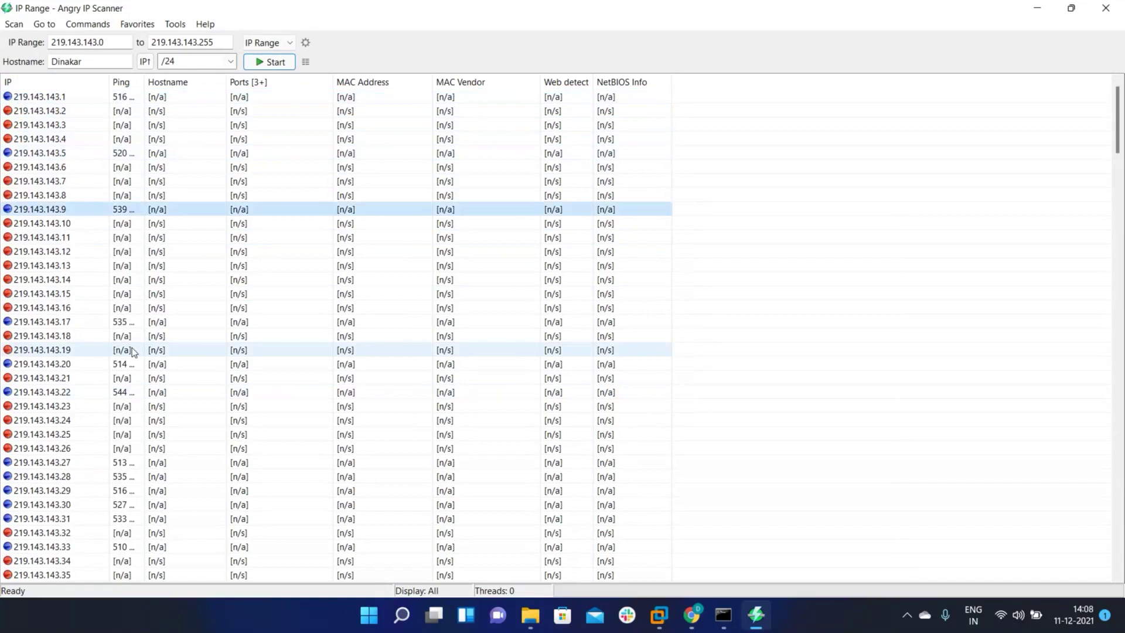
key("ctrl+h")
key("ctrl+h")
key("ctrl+h")
key("ctrl+h")
key("ctrl+h")
key("ctrl+h")
key("ctrl+h")
key("ctrl+h")
key("ctrl+h")
key("ctrl+h")
key("ctrl+h")
key("ctrl+h")
key("ctrl+h")
key("ctrl+h")
key("ctrl+h")
key("ctrl+h")
key("ctrl+h")
key("ctrl+h")
key("ctrl+h")
key("ctrl+h")
key("ctrl+h")
key("ctrl+h")
key("ctrl+h")
key("ctrl+h")
key("ctrl+h")
key("ctrl+h")
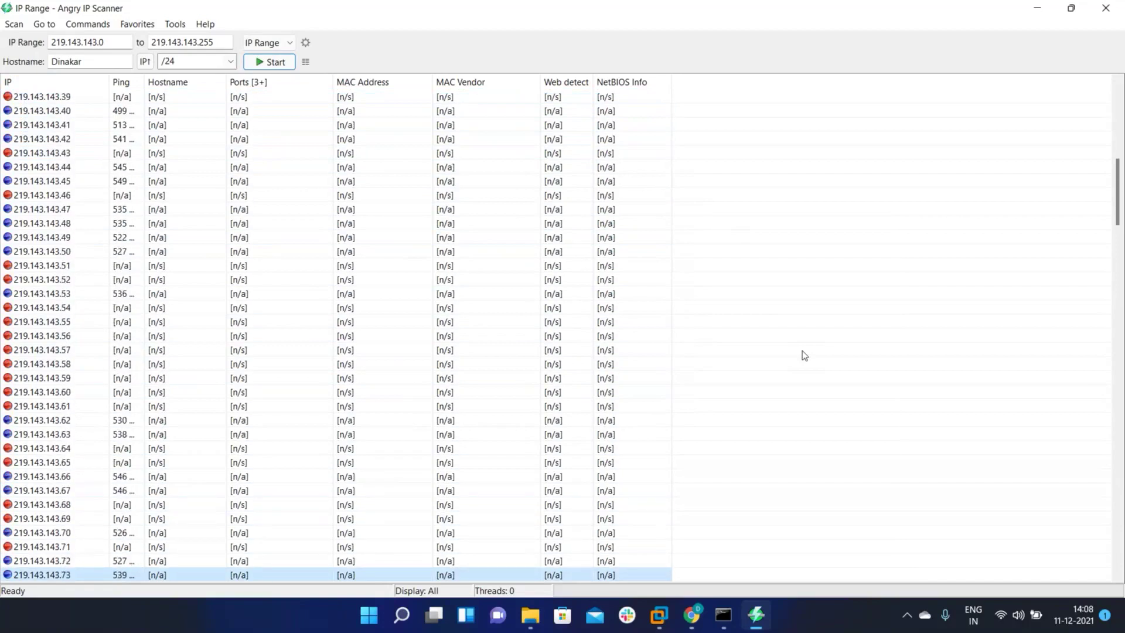
Set the display preferences to show only alive hosts that respond to pings
left_click(175, 25)
left_click(194, 41)
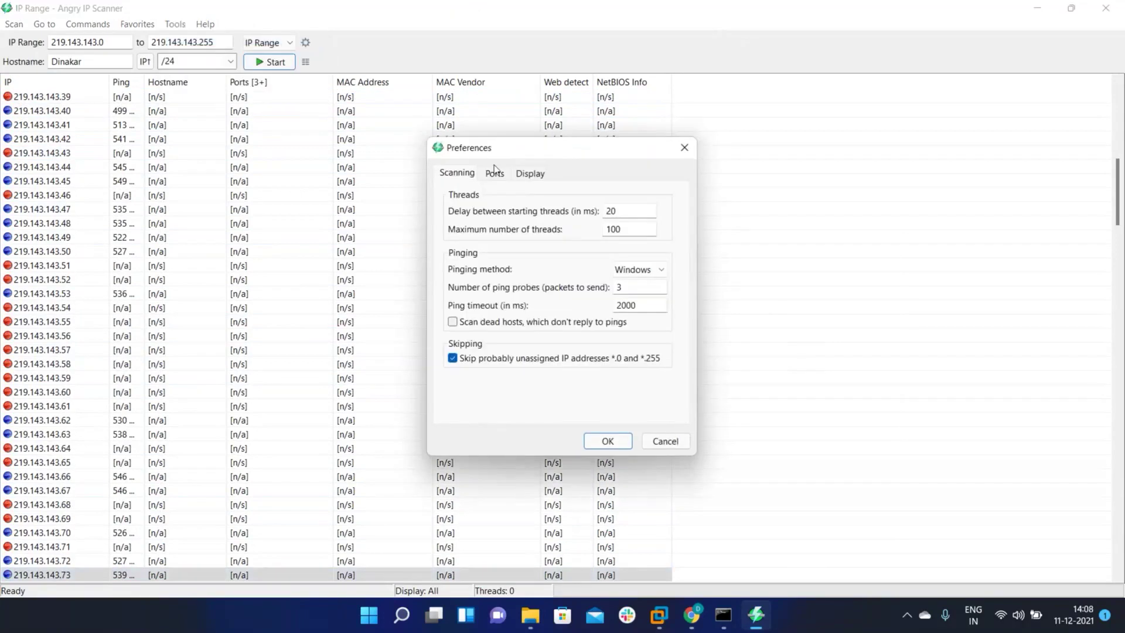
left_click(530, 175)
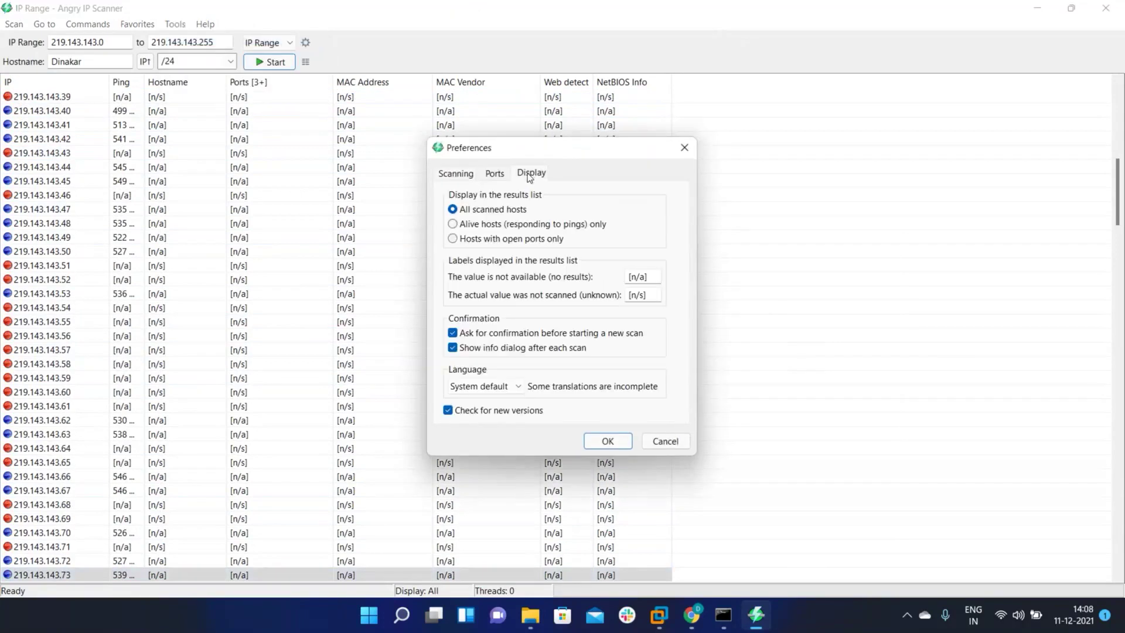
left_click(530, 225)
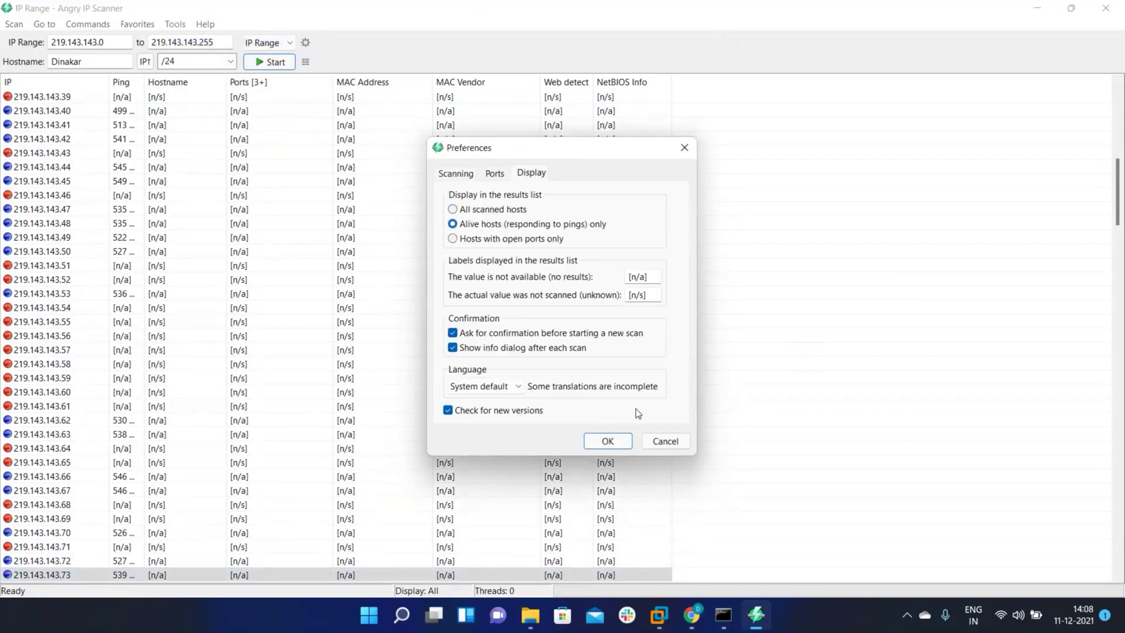
left_click(624, 446)
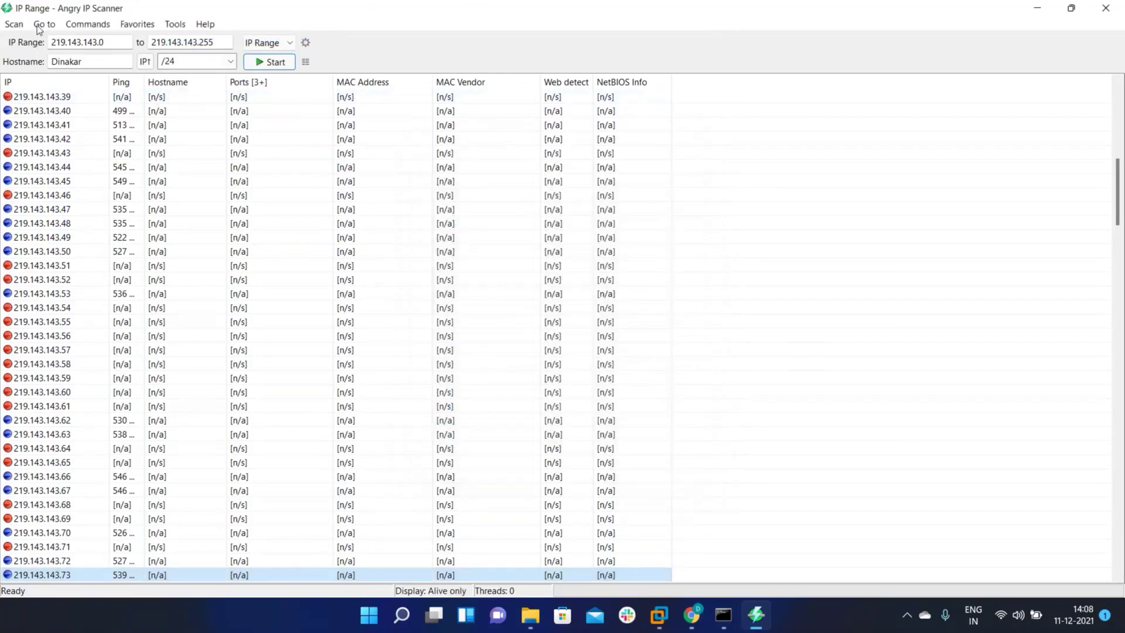
left_click(40, 25)
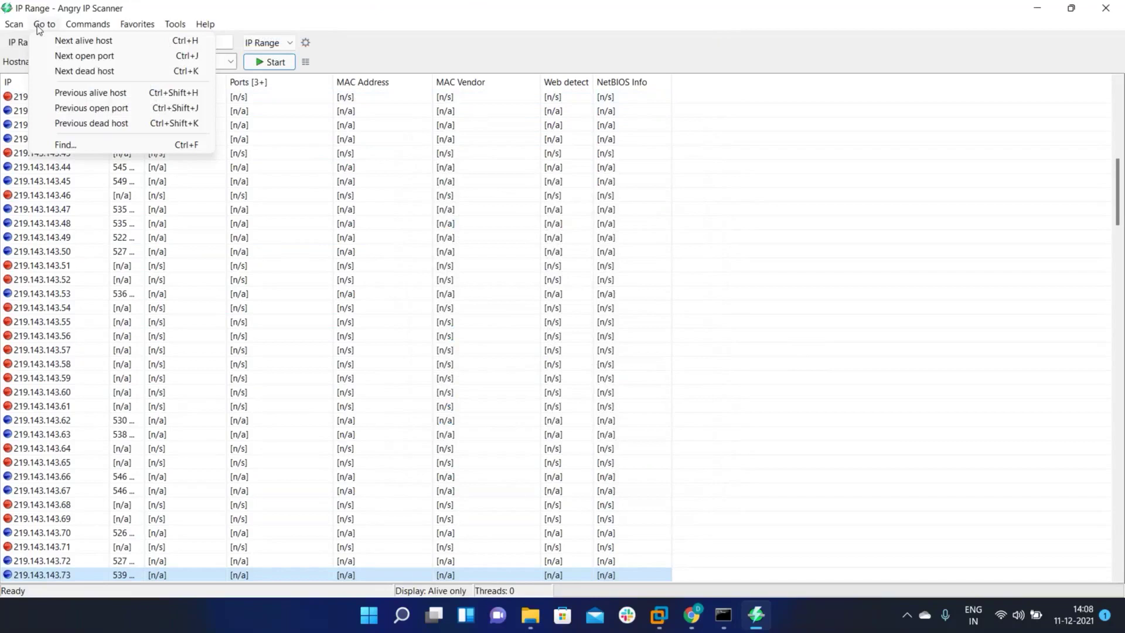
left_click(369, 253)
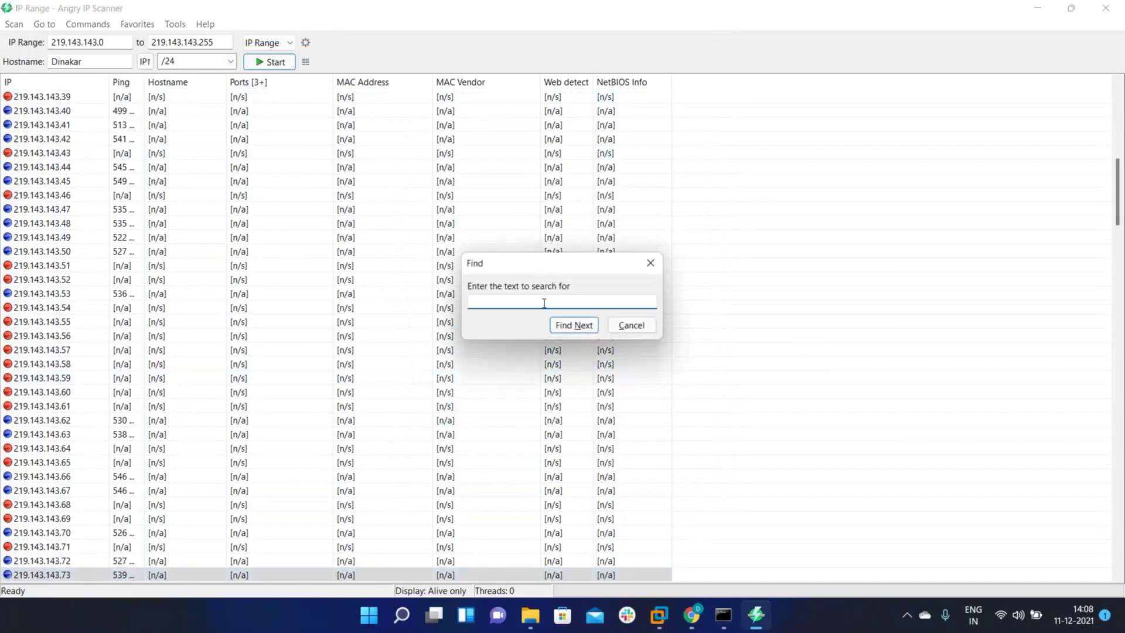
left_click(642, 323)
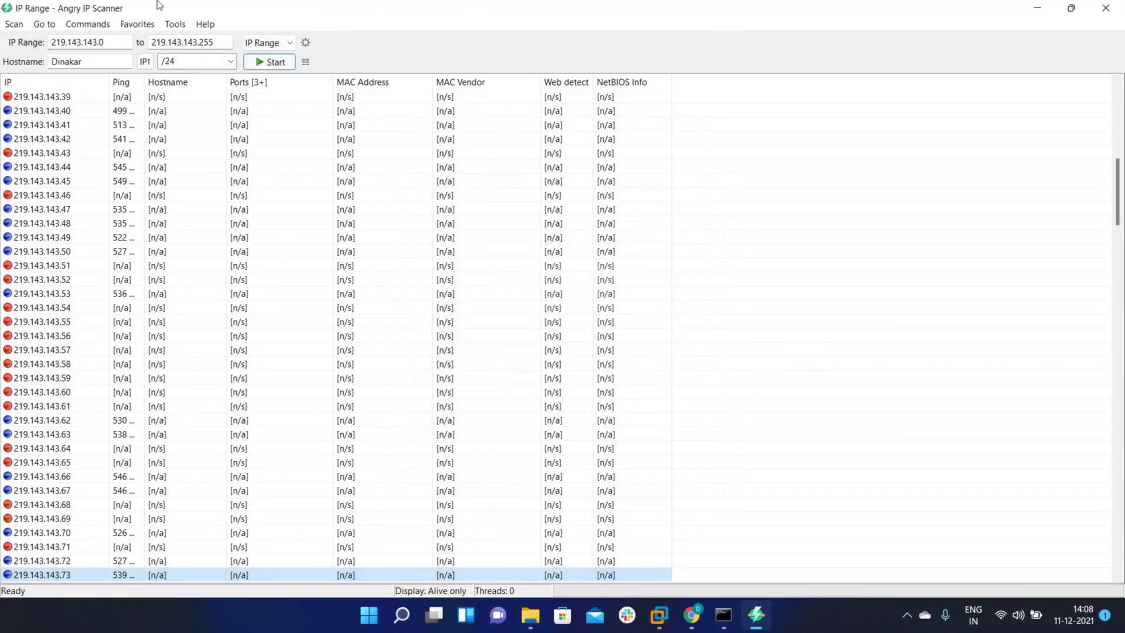
left_click(98, 29)
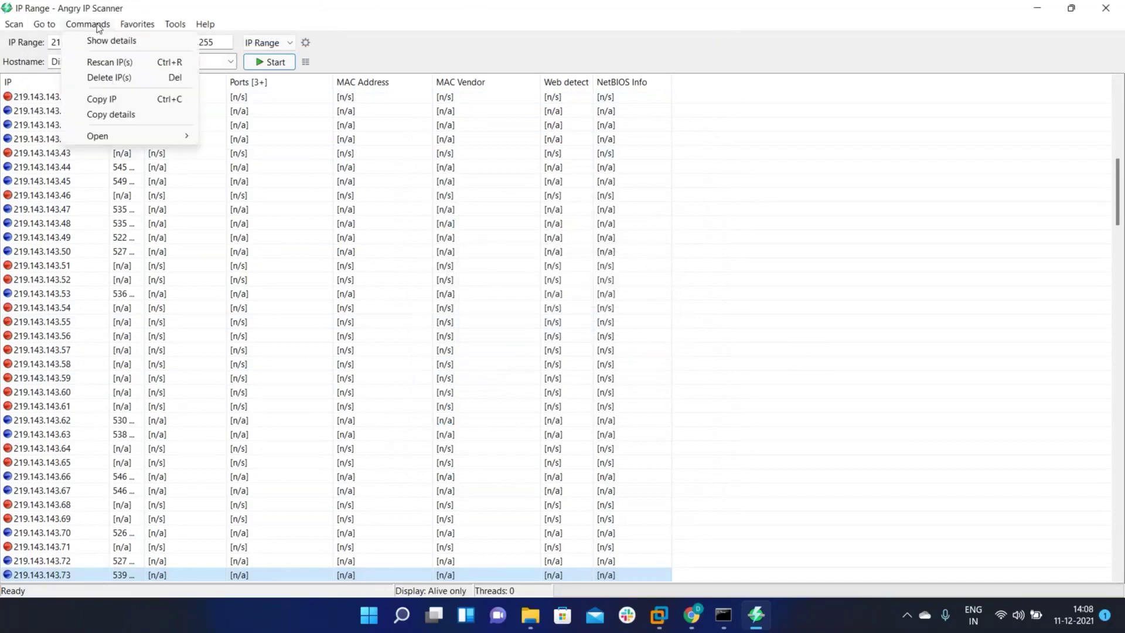
mouse_move(166, 26)
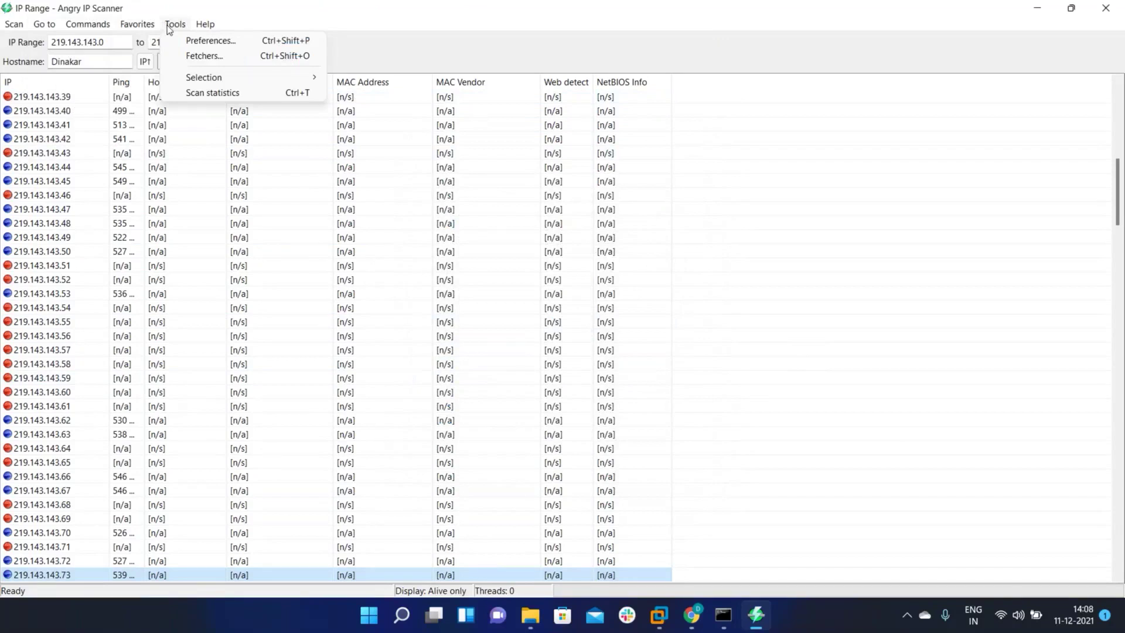
mouse_move(291, 87)
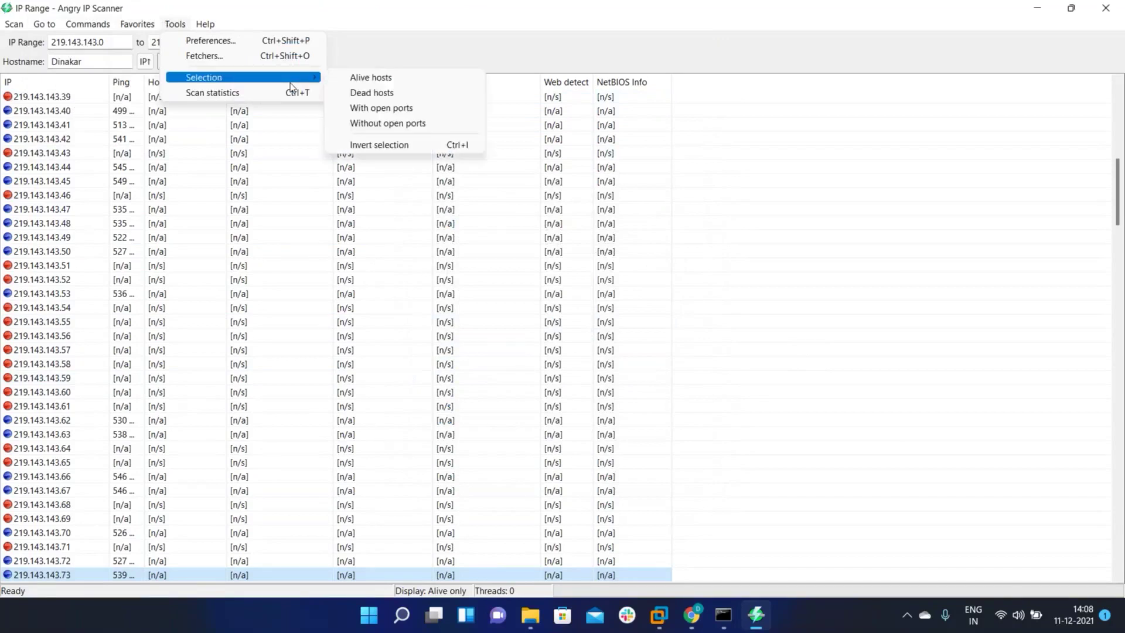
mouse_move(209, 24)
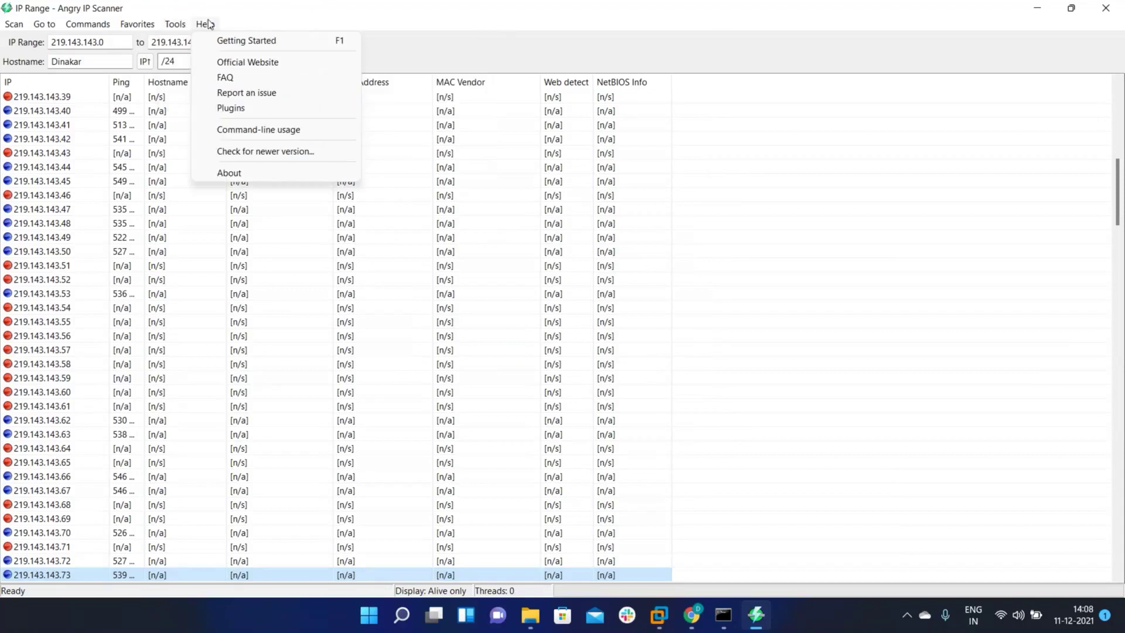
left_click(332, 5)
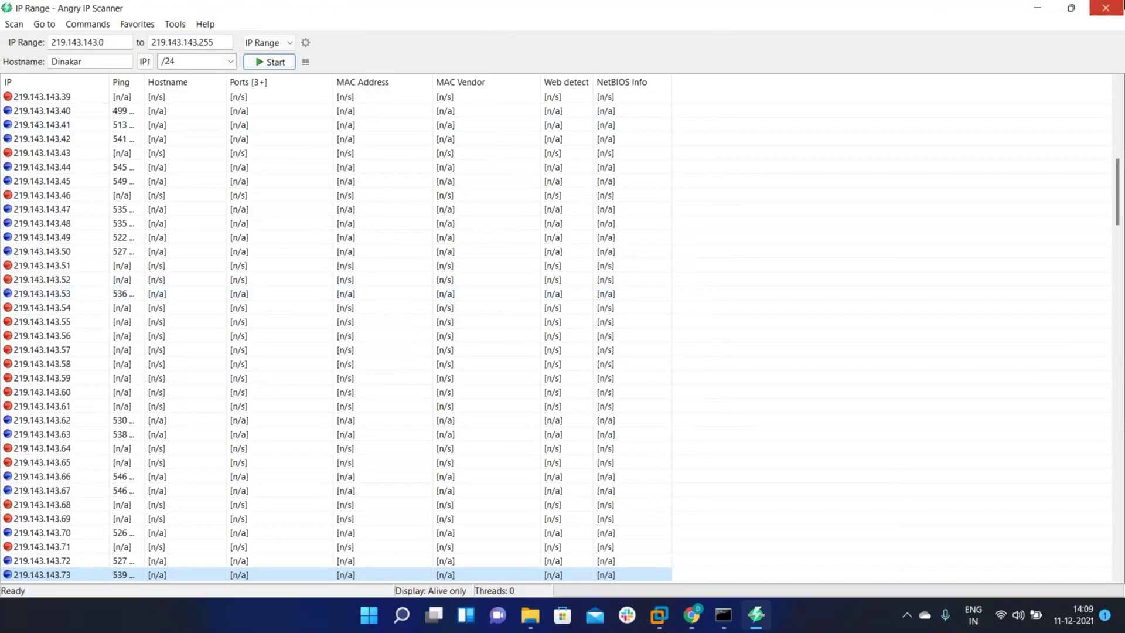
Close Angry IP Scanner, switch to the Google Slides presentation in Chrome, and advance to the Arp-scan slide
left_click(1105, 8)
left_click(117, 12)
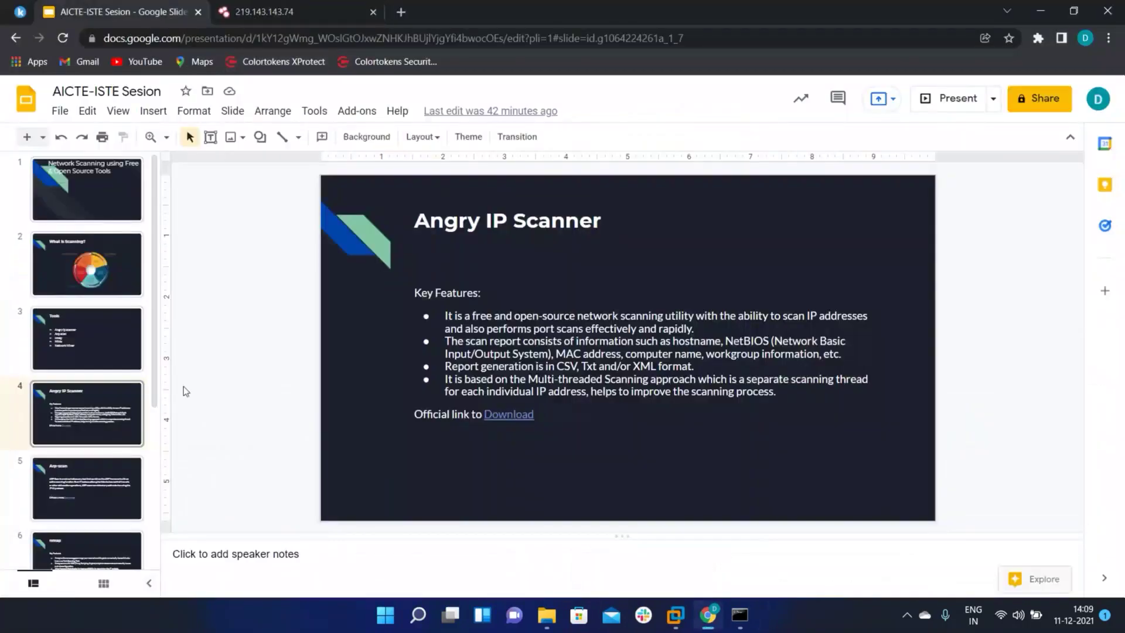
key("Down")
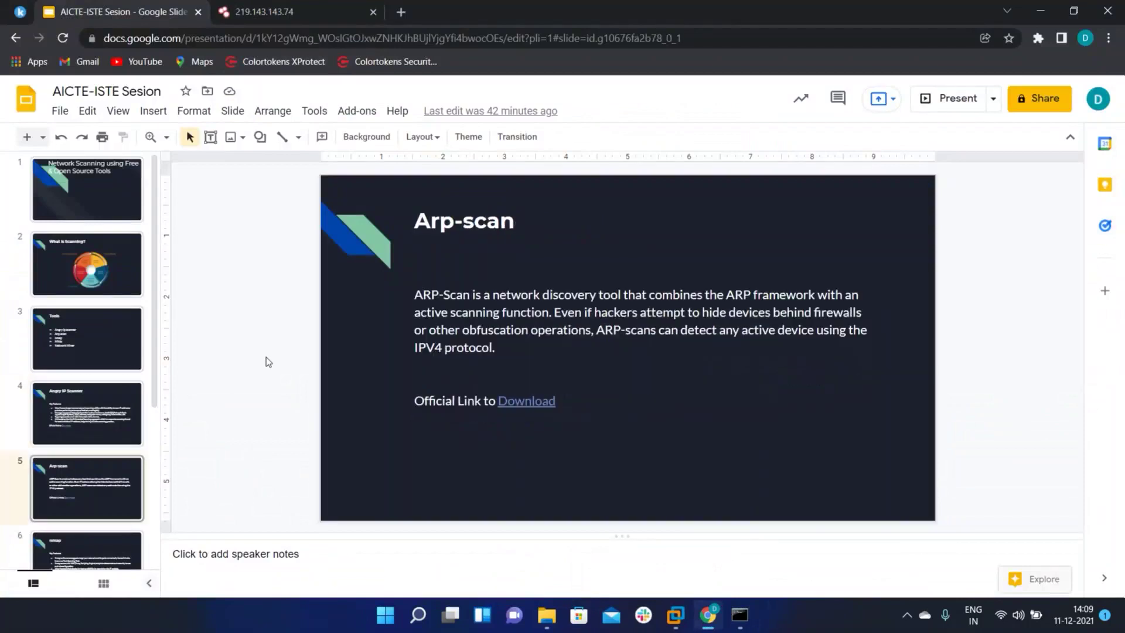